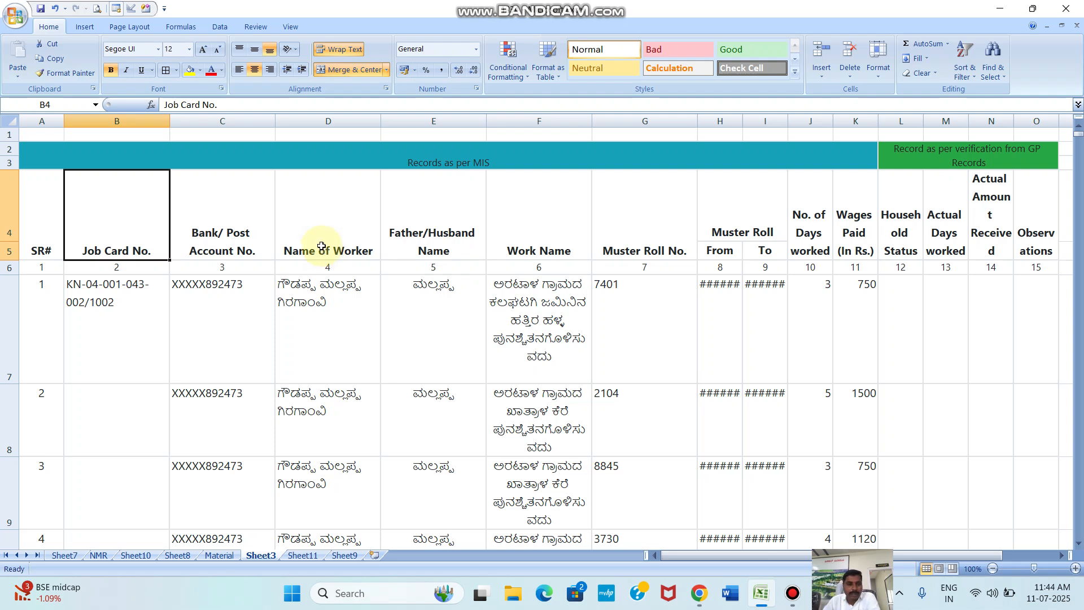
# Switch to Chrome and view the Format 3 : Payment To Workers report
pyautogui.click(8, 233)
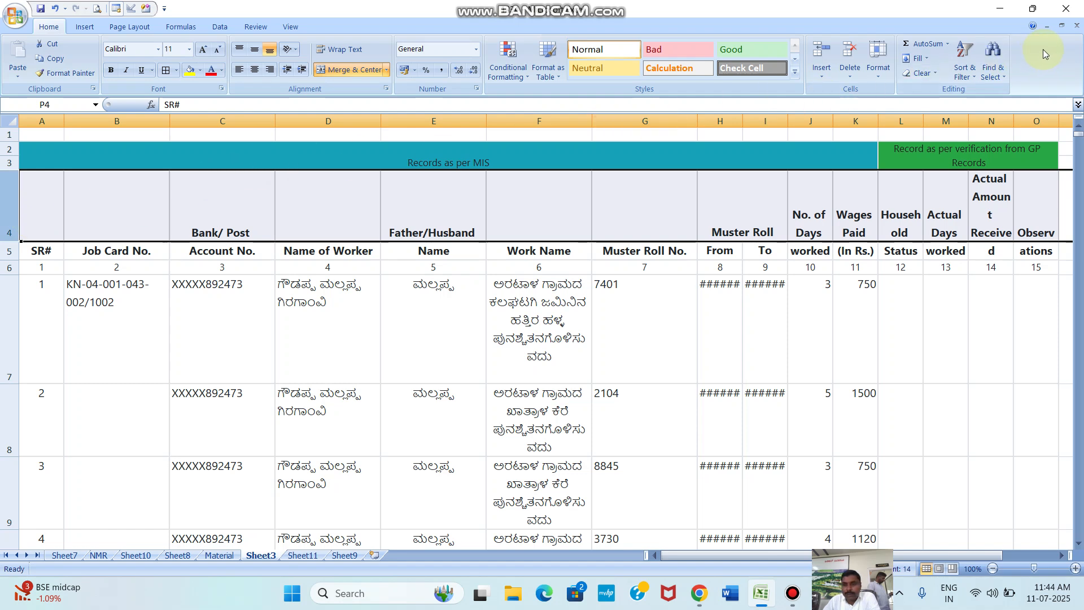
pyautogui.click(963, 74)
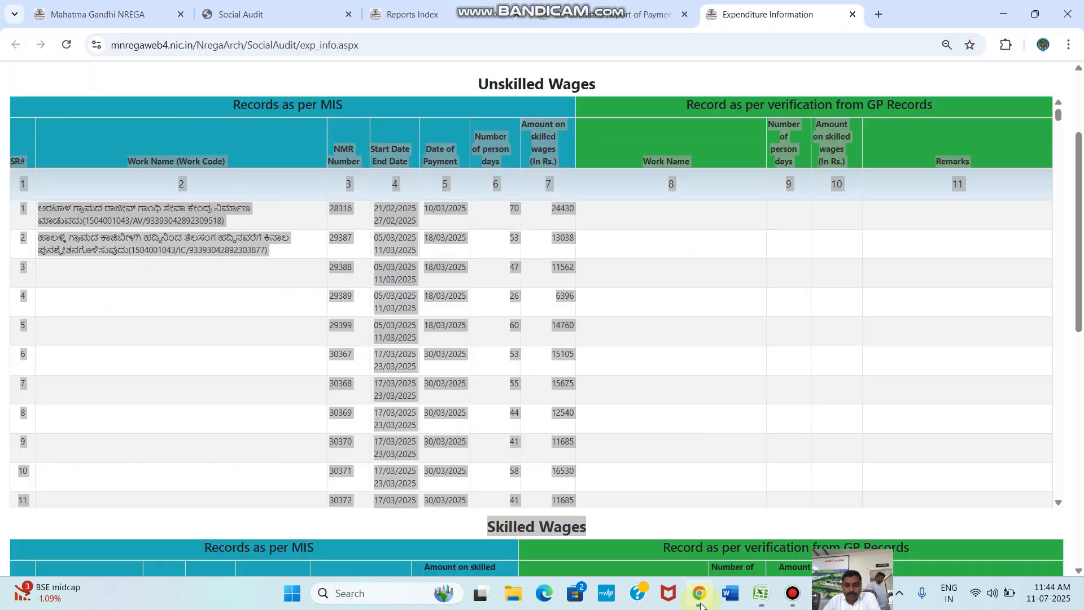
pyautogui.click(699, 593)
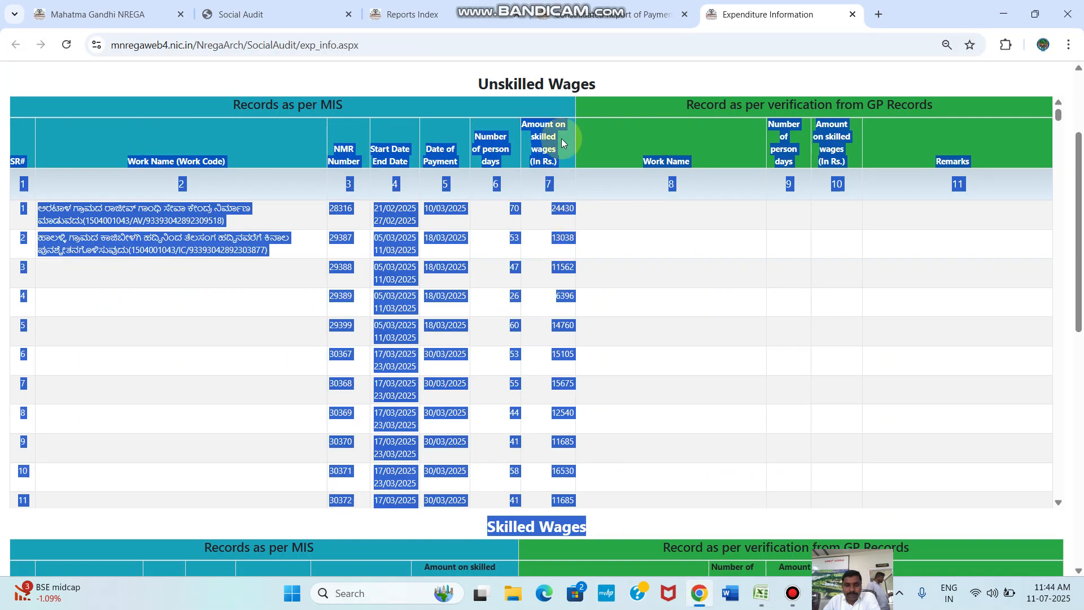
pyautogui.click(615, 15)
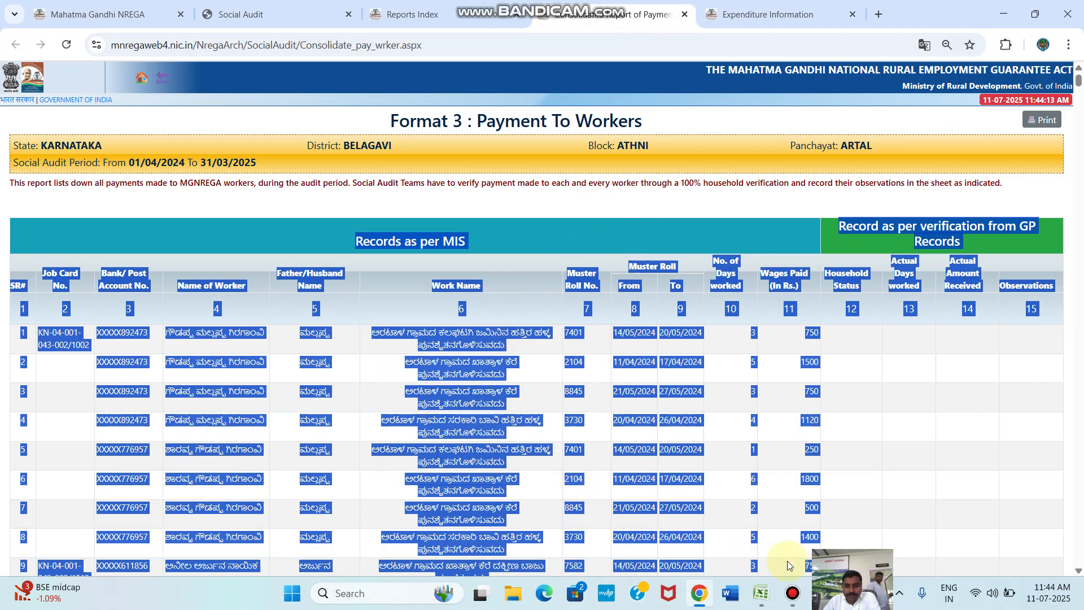
# Back in Excel, add filters to header row 5 of Sheet3 and sort the Job Card No. column A to Z
pyautogui.click(761, 593)
pyautogui.click(174, 321)
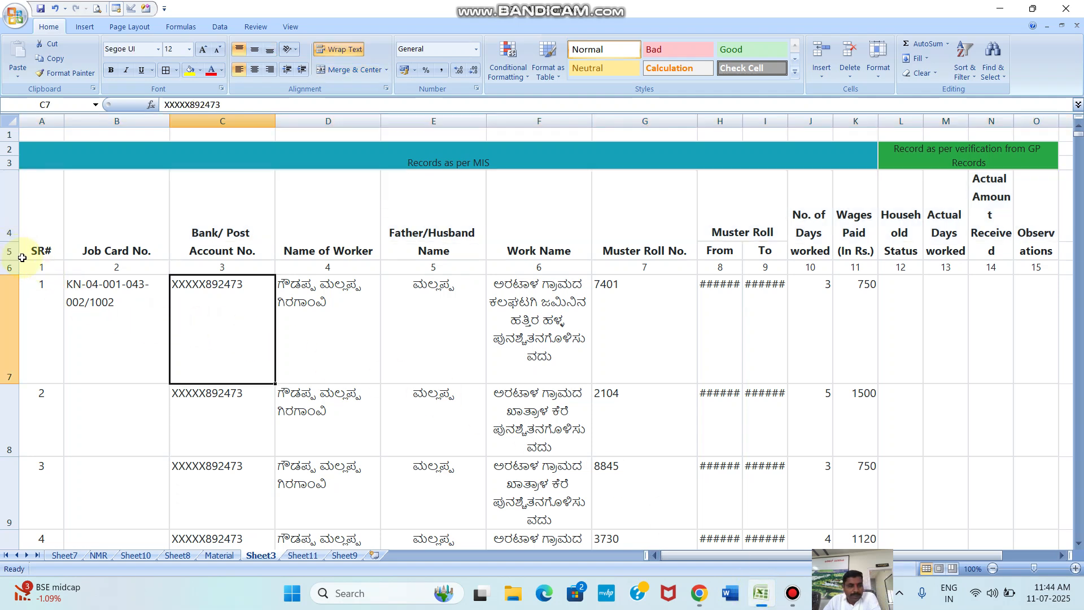
pyautogui.click(4, 249)
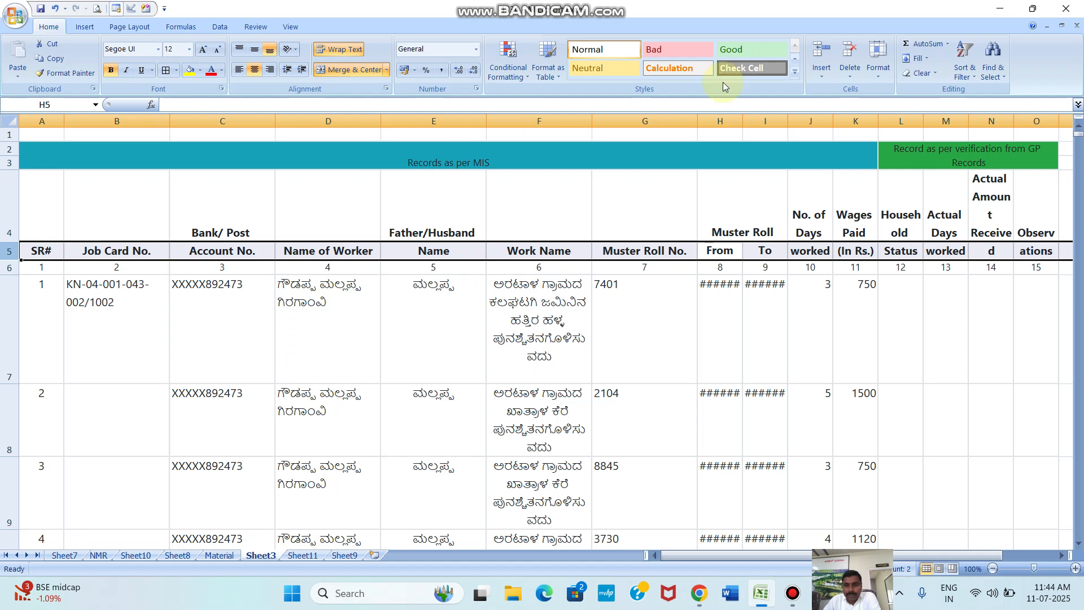
pyautogui.click(964, 76)
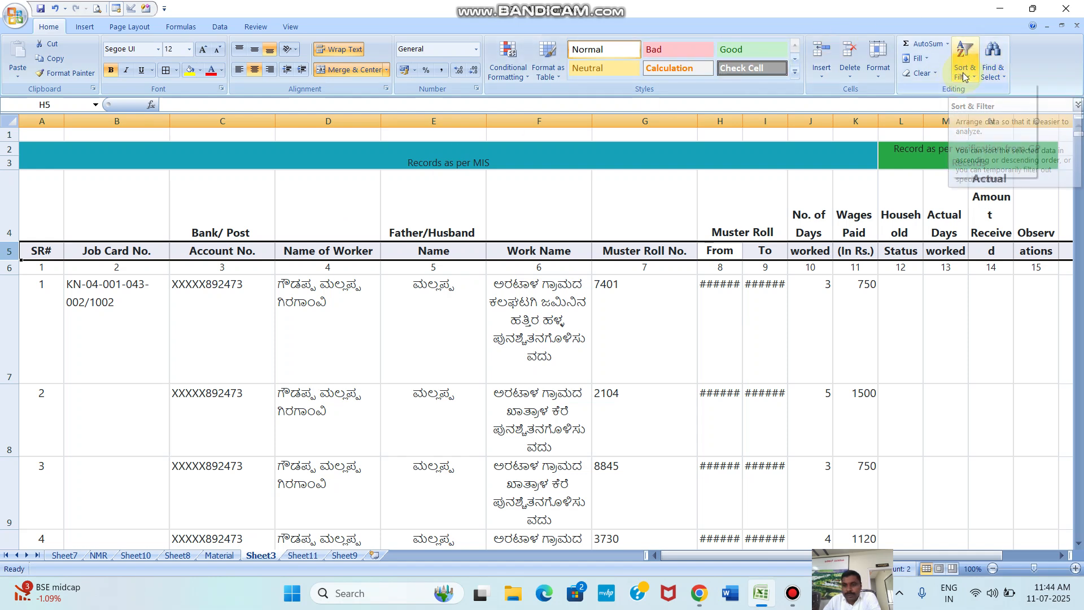
pyautogui.click(977, 137)
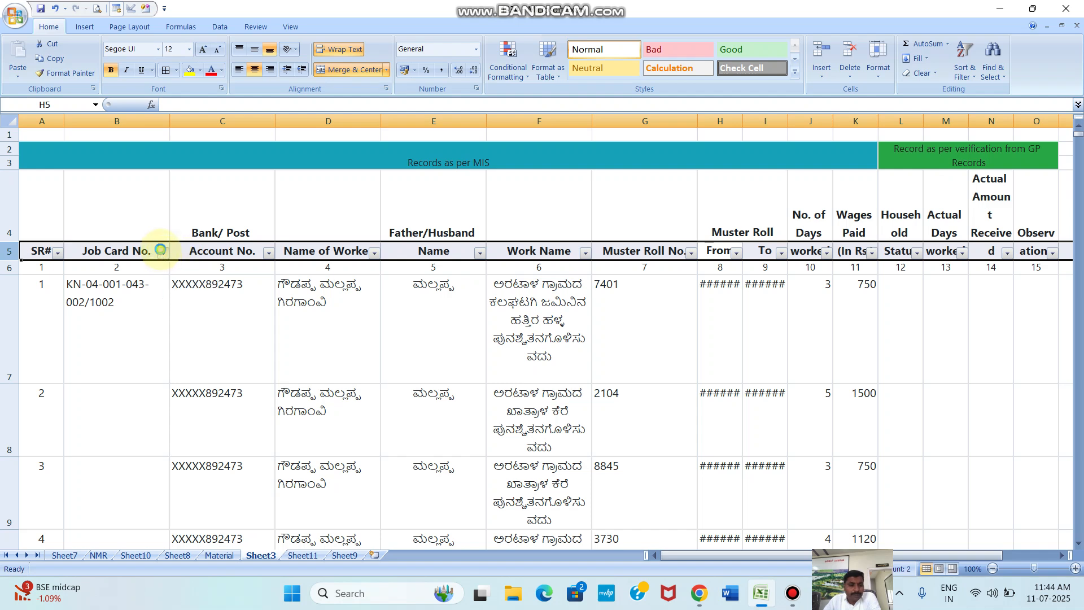
pyautogui.click(163, 254)
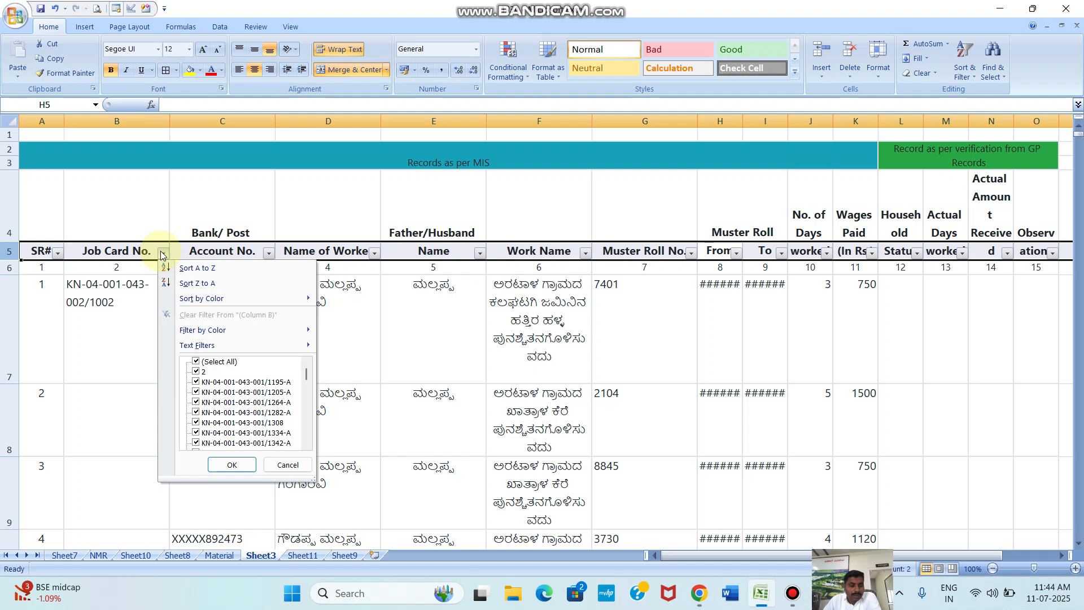
pyautogui.click(199, 266)
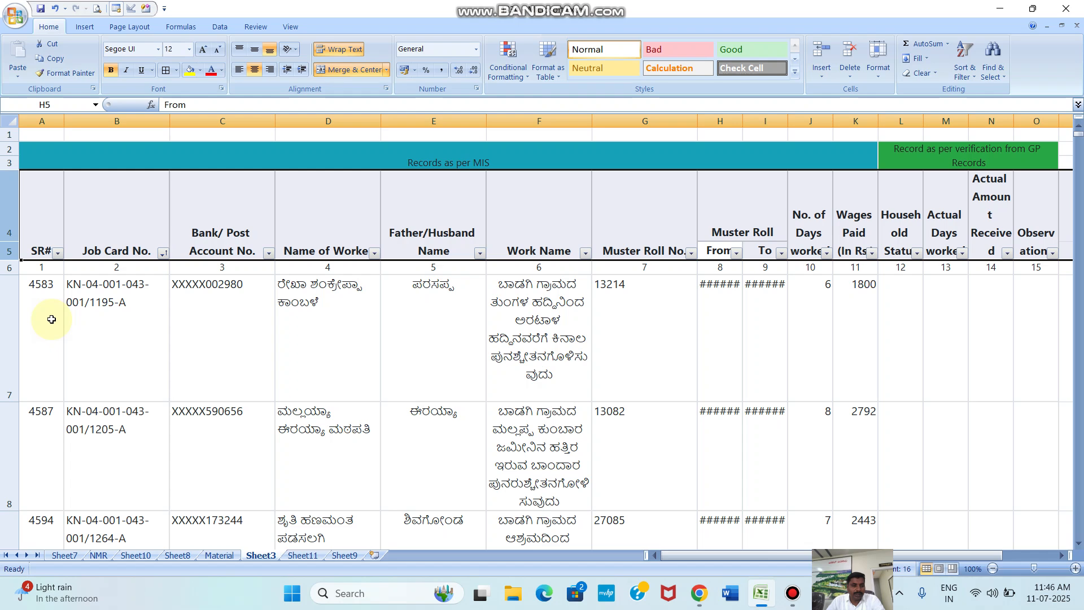
# Delete rows 1225 to 7778, the entries without a job card number above the Total row
pyautogui.scroll(-2, 112, 335)
pyautogui.scroll(2, 109, 334)
pyautogui.moveTo(1081, 137); pyautogui.dragTo(1072, 196)
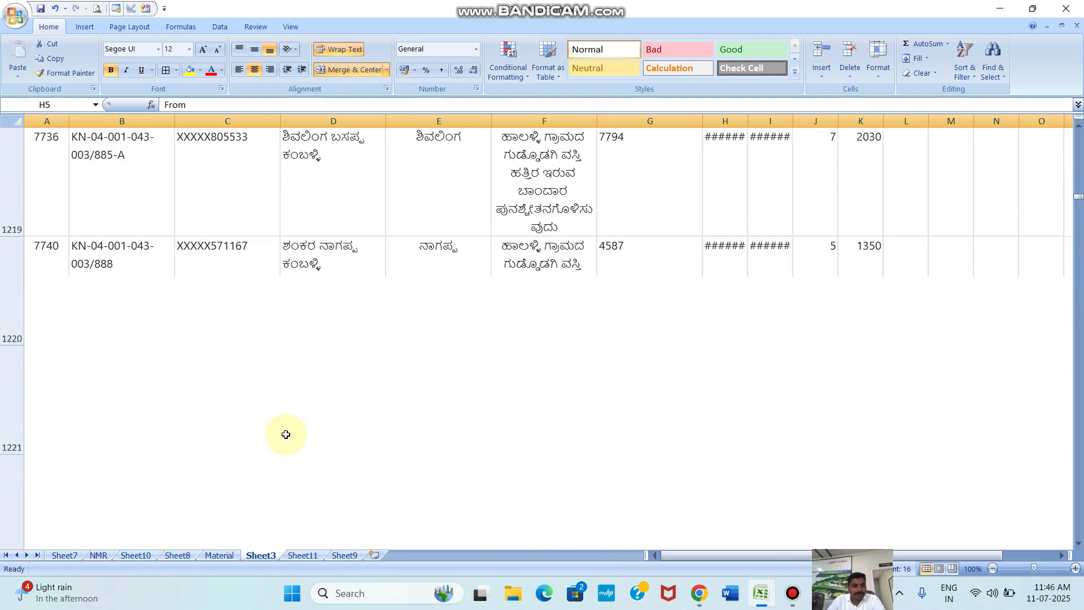
pyautogui.scroll(-2, 286, 434)
pyautogui.scroll(1, 261, 412)
pyautogui.click(107, 402)
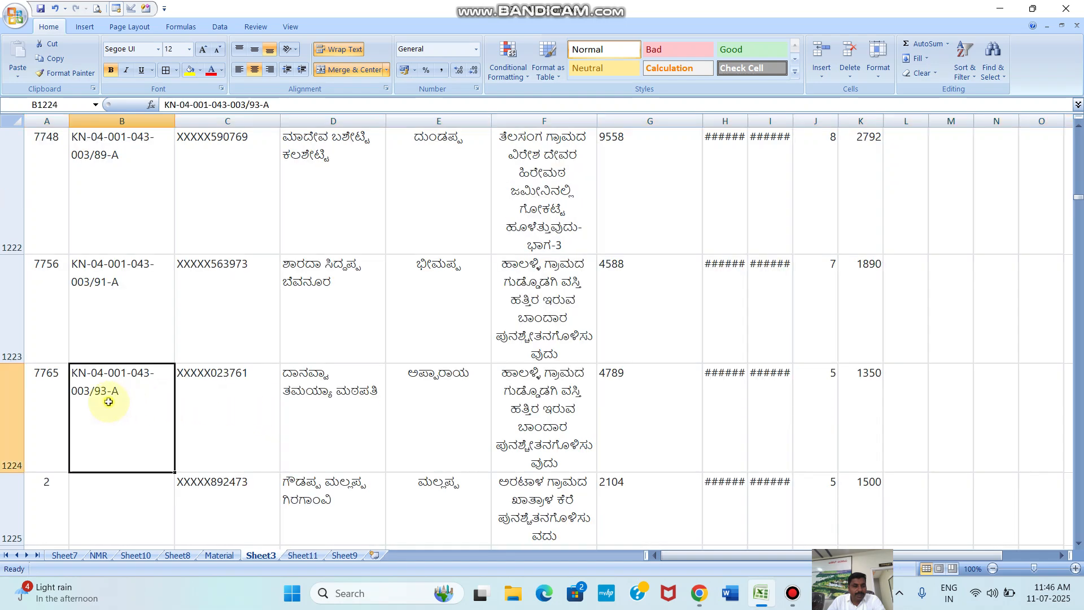
pyautogui.scroll(-1, 109, 412)
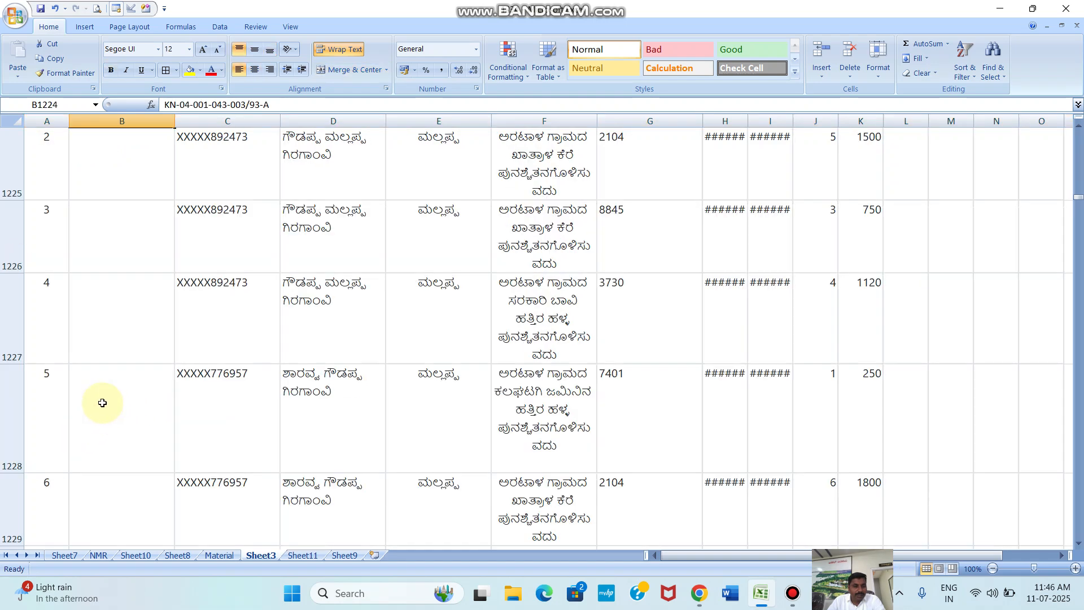
pyautogui.moveTo(3, 150); pyautogui.dragTo(282, 367)
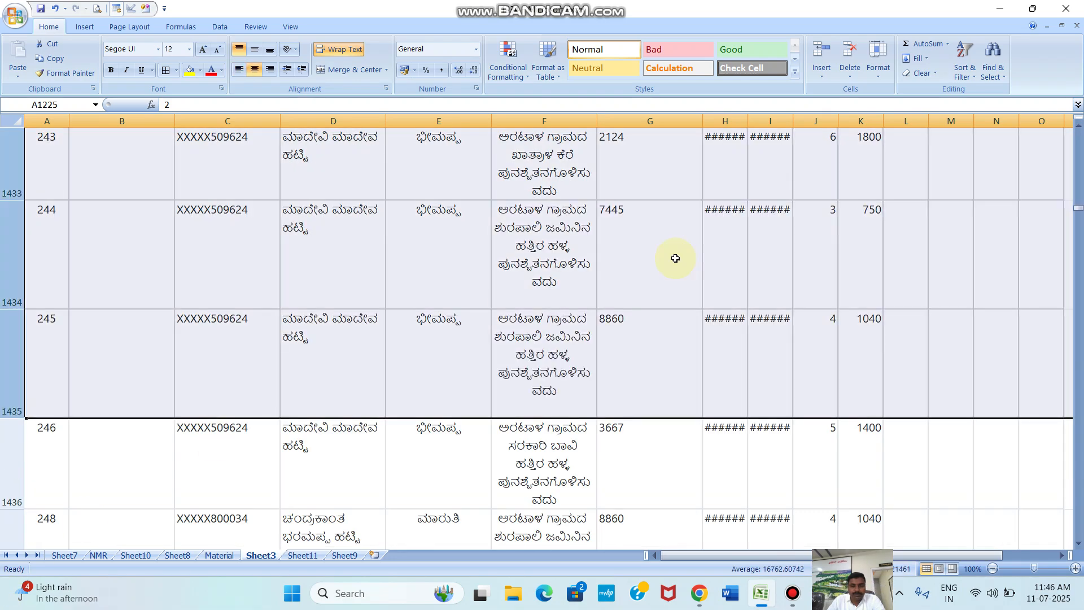
pyautogui.moveTo(1079, 213); pyautogui.dragTo(1046, 541)
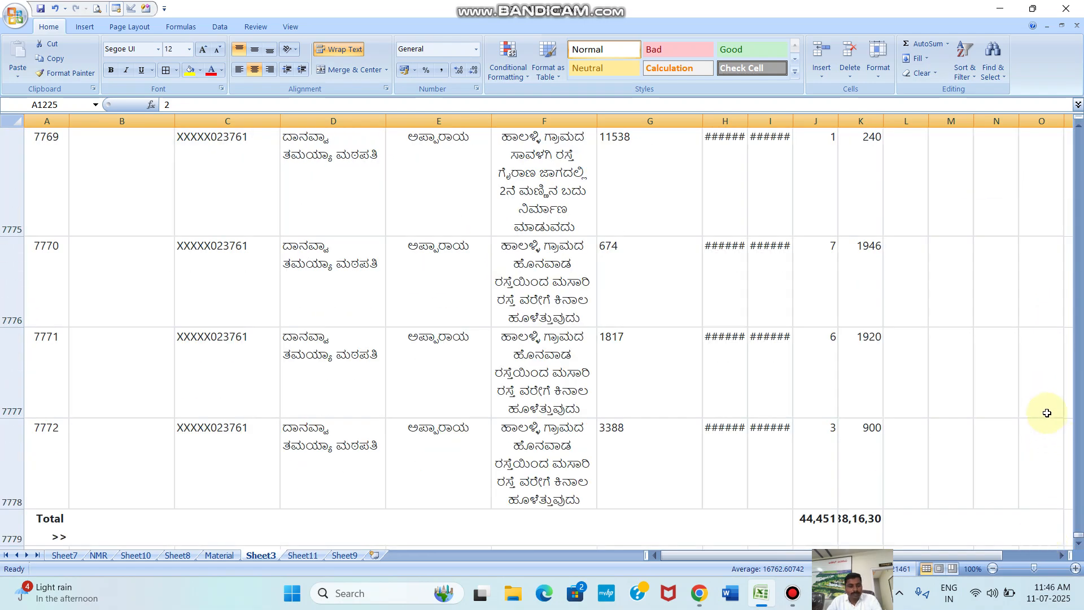
pyautogui.click(9, 476)
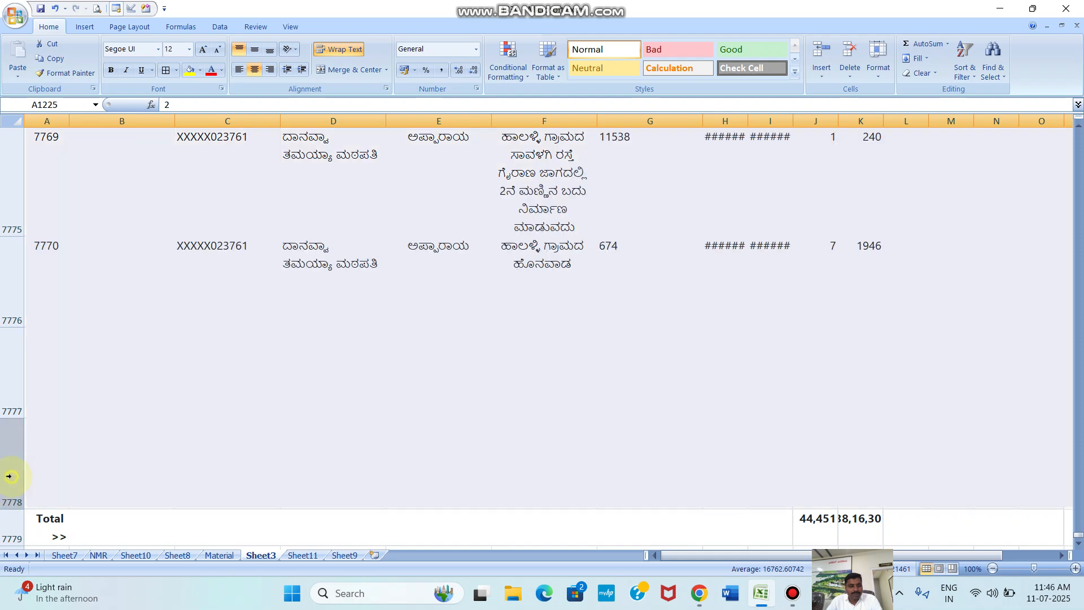
pyautogui.rightClick(8, 467)
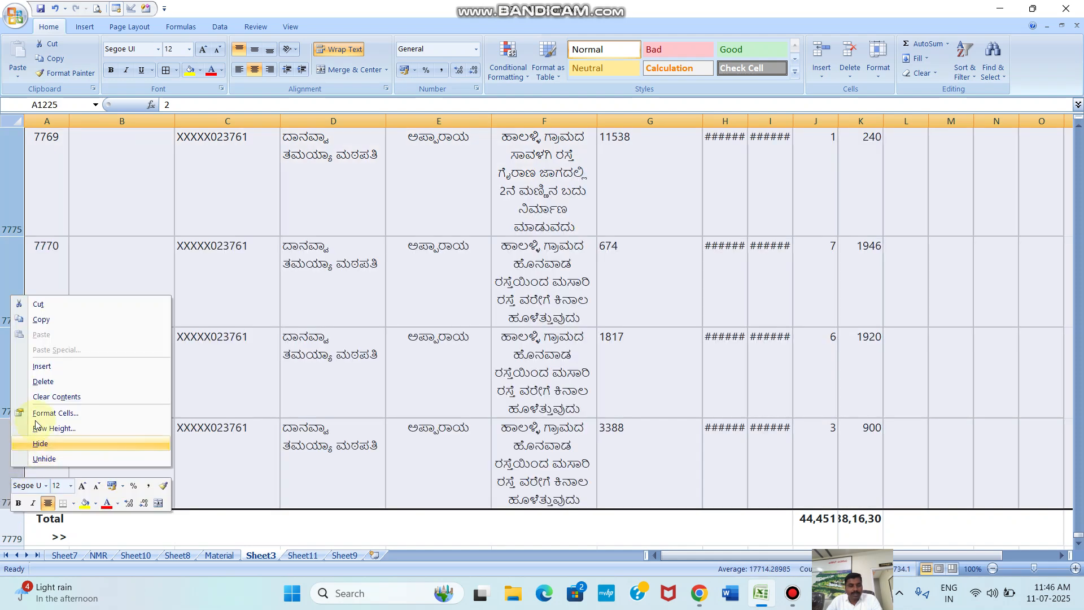
pyautogui.click(46, 381)
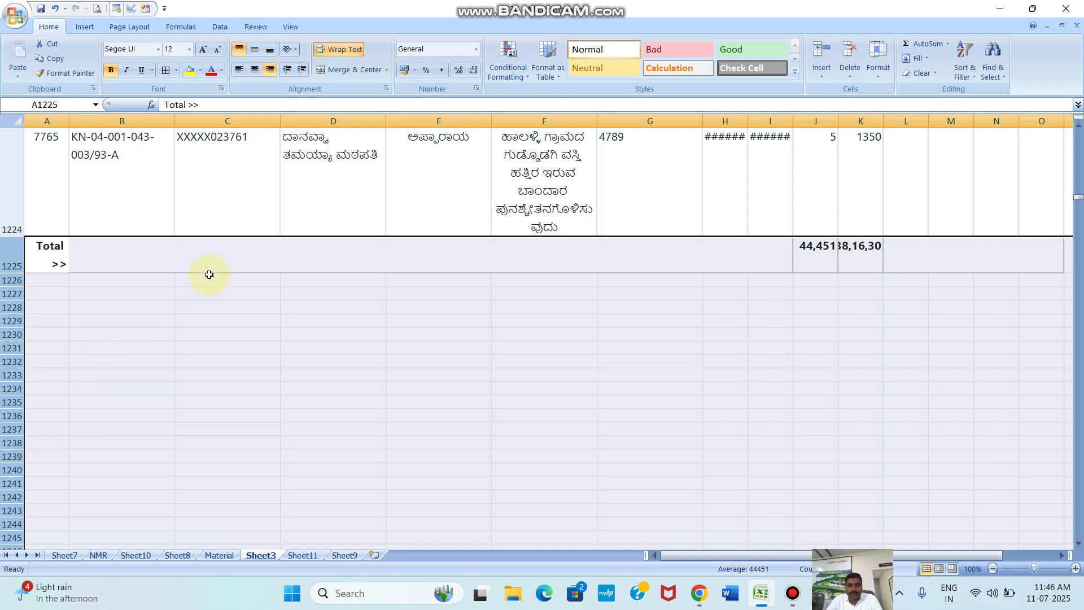
# Delete columns F to I, holding Work Name, Muster Roll No. and the Muster Roll From and To dates
pyautogui.scroll(9, 213, 273)
pyautogui.scroll(20, 220, 273)
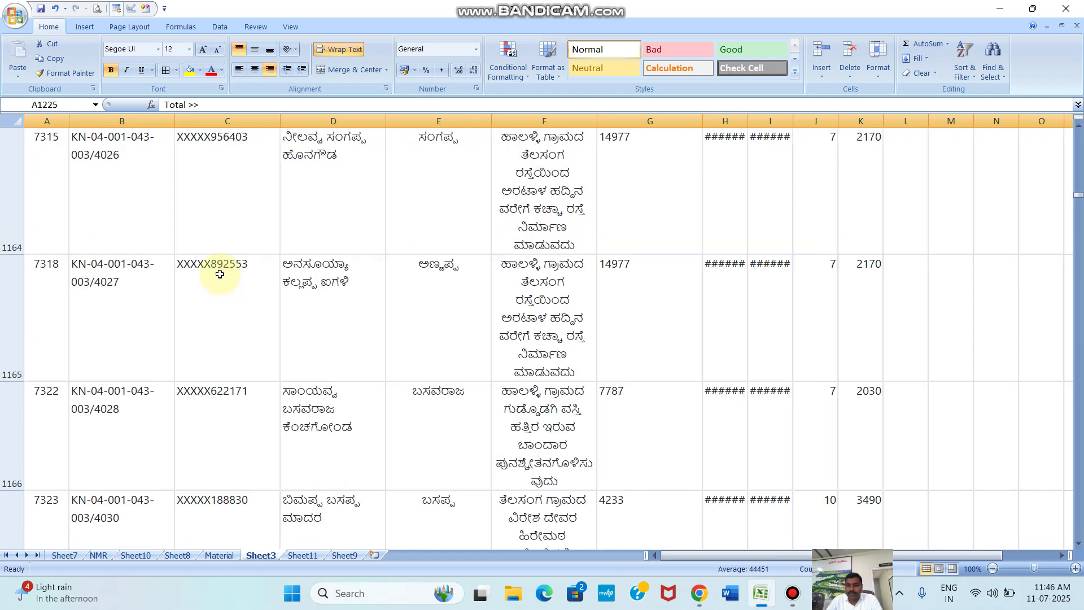
pyautogui.scroll(20, 150, 380)
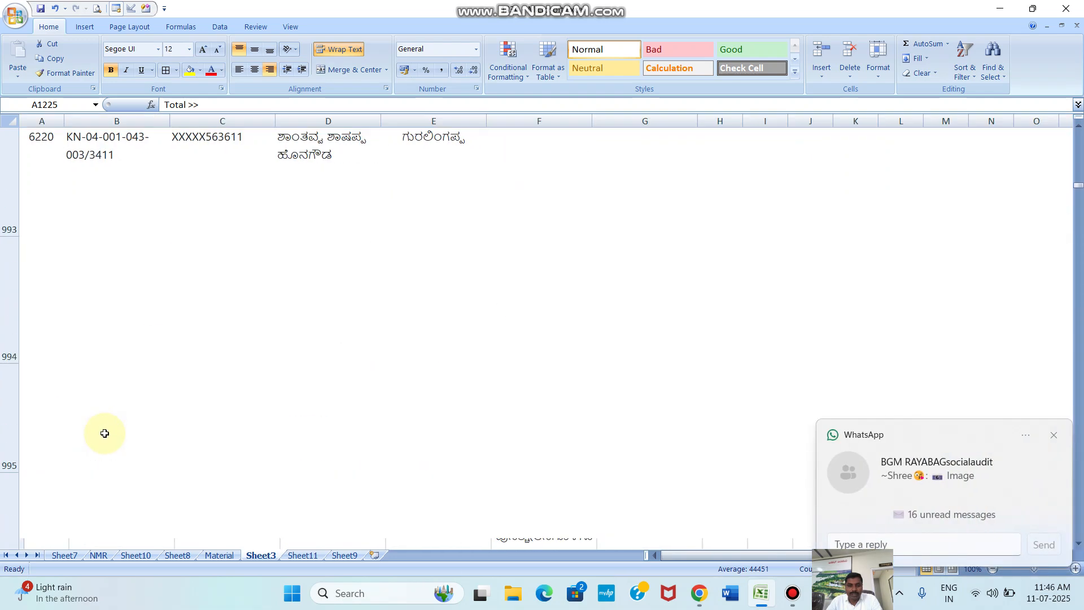
pyautogui.scroll(6, 90, 466)
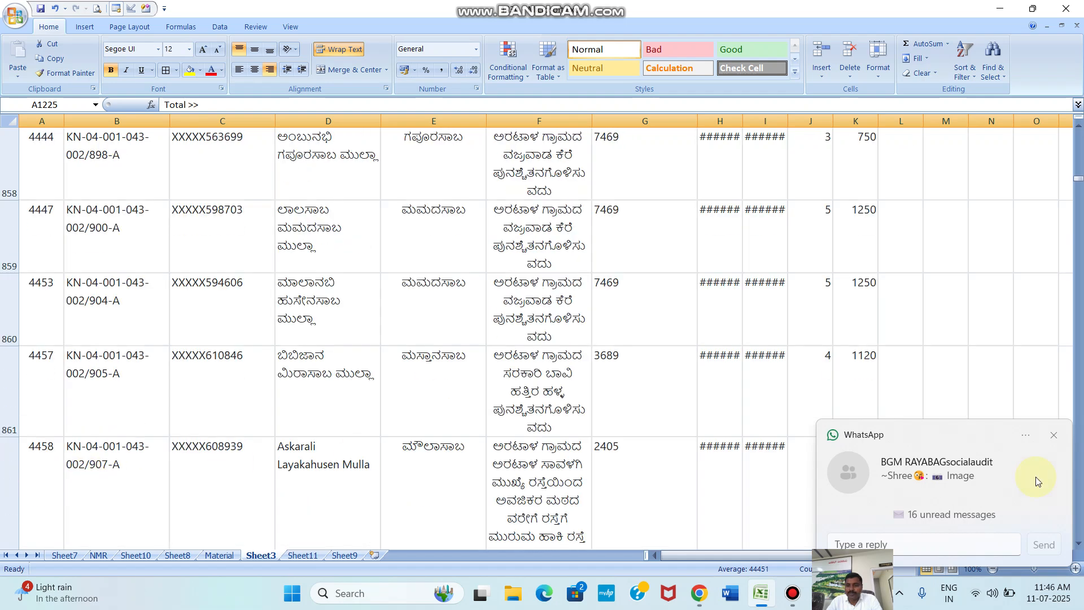
pyautogui.click(1053, 438)
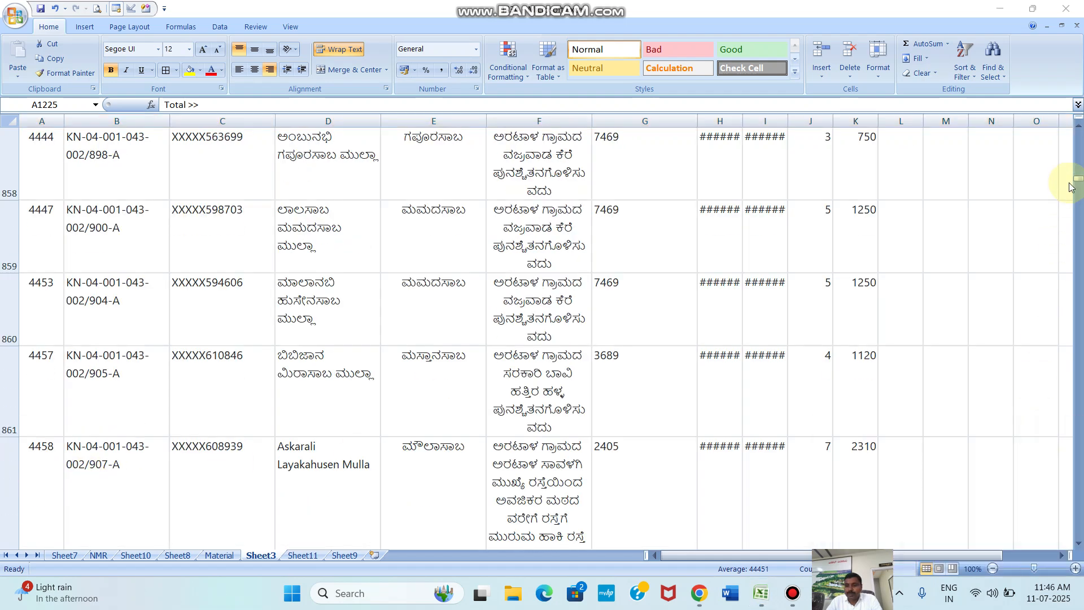
pyautogui.scroll(4, 1073, 174)
pyautogui.scroll(20, 1072, 174)
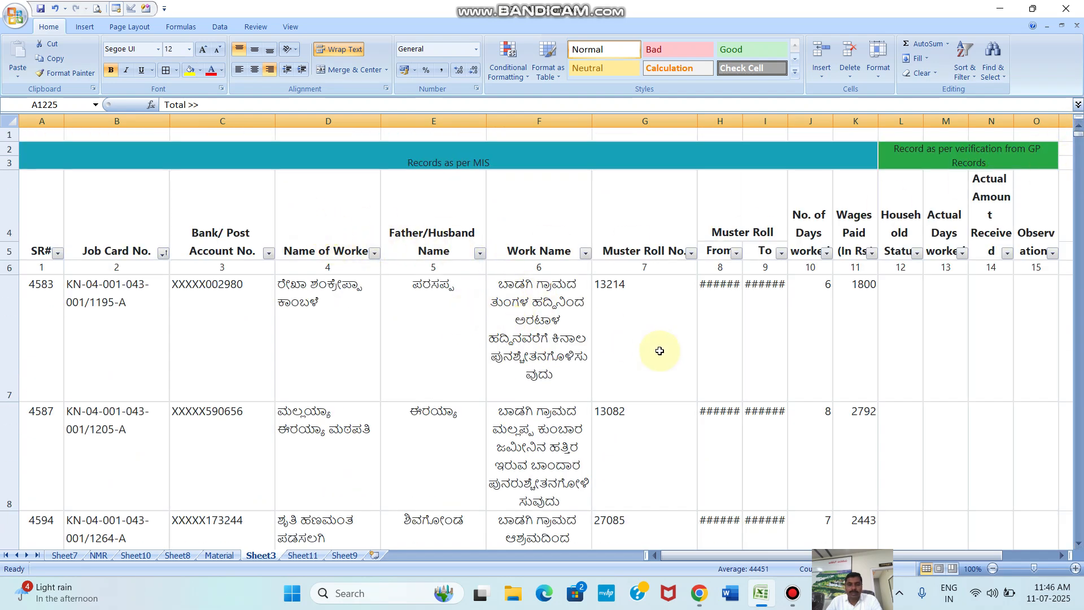
pyautogui.click(33, 299)
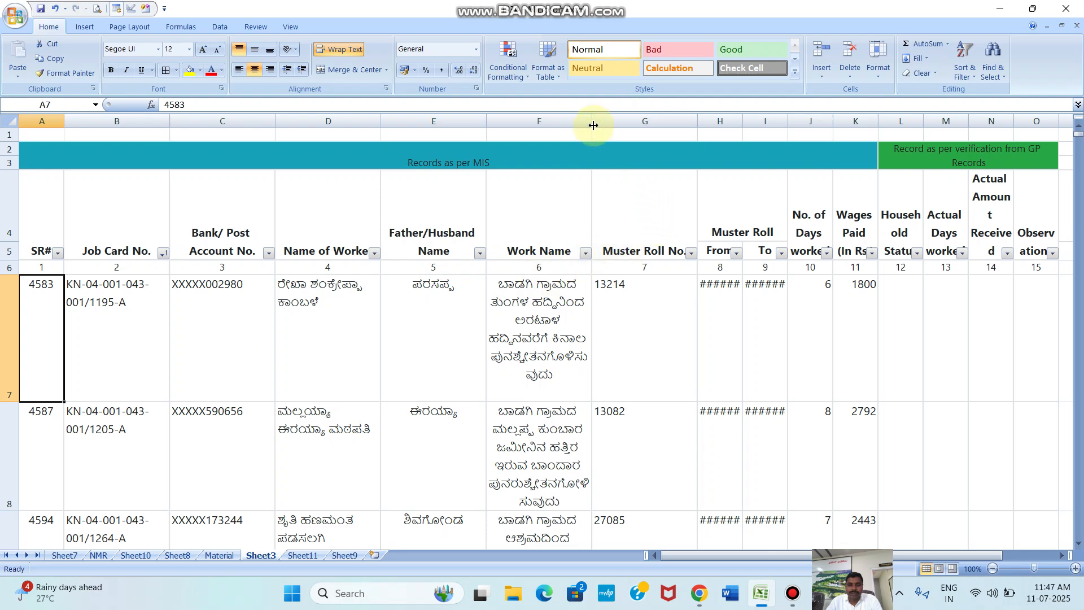
pyautogui.moveTo(567, 115); pyautogui.dragTo(759, 117)
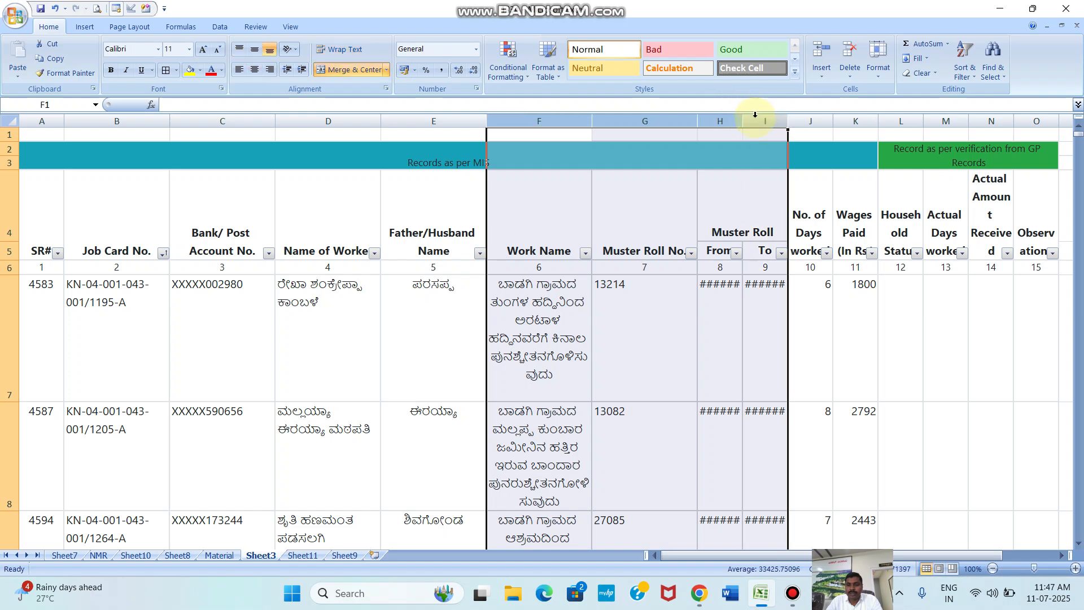
pyautogui.rightClick(757, 117)
pyautogui.click(788, 203)
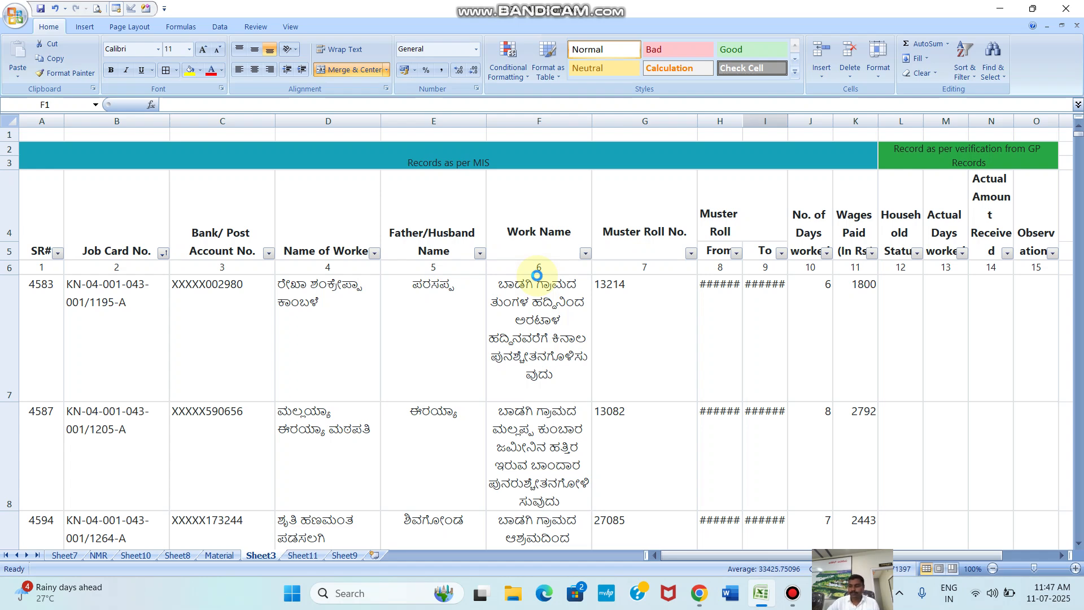
pyautogui.click(448, 312)
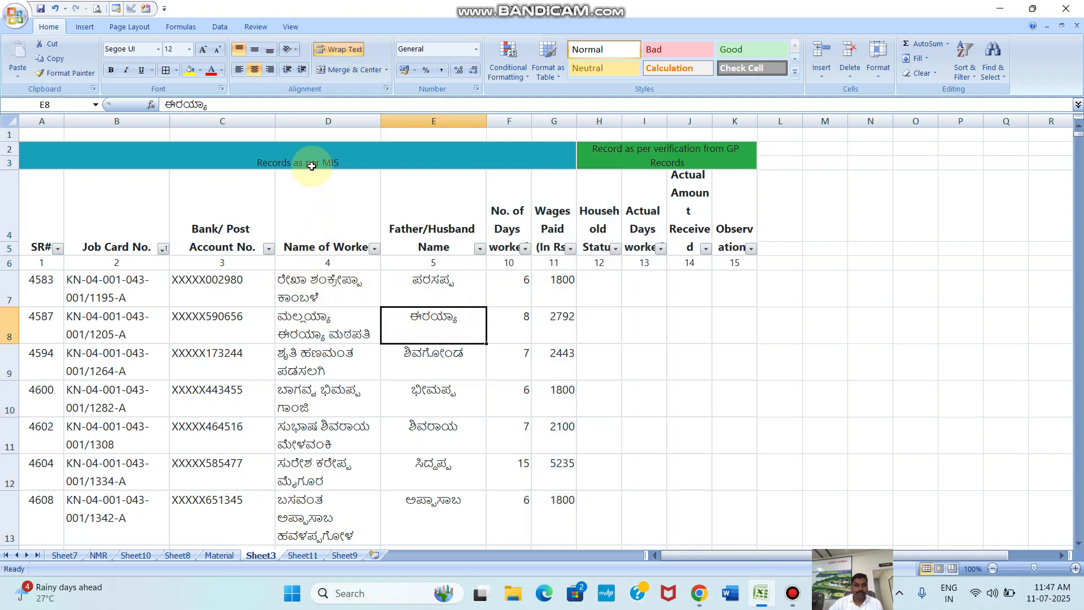
# Insert a copy of the Name of Worker column directly before the Father/Husband Name column
pyautogui.click(298, 288)
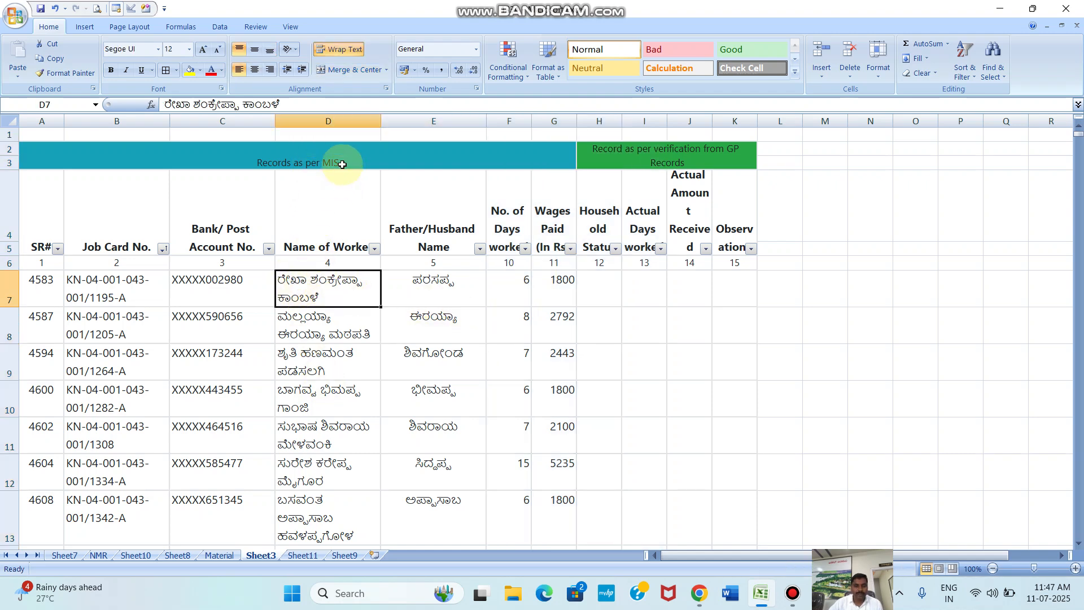
pyautogui.click(334, 121)
pyautogui.rightClick(334, 116)
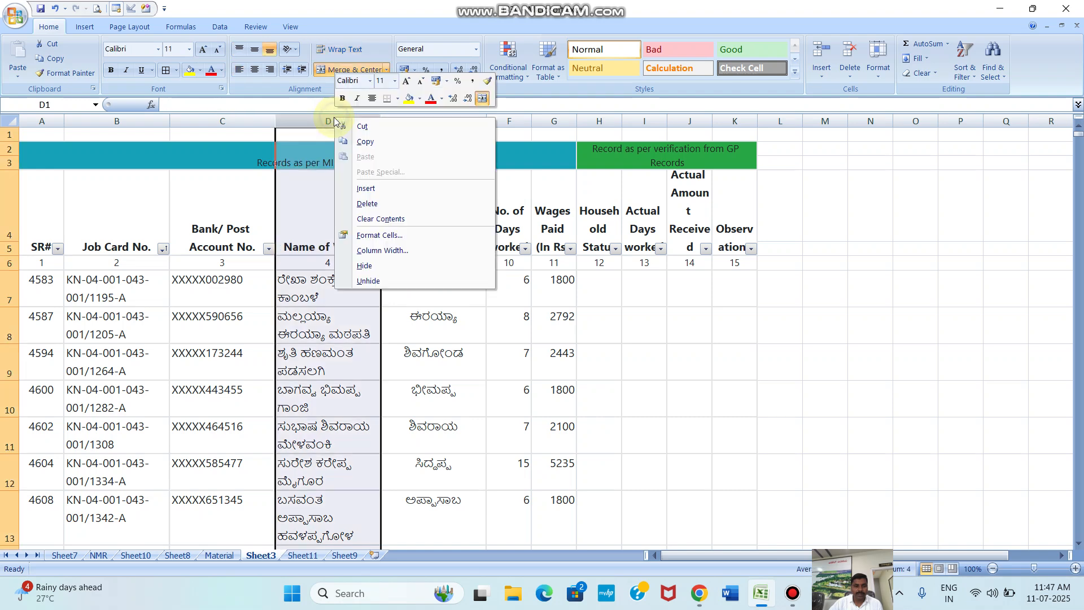
pyautogui.click(365, 142)
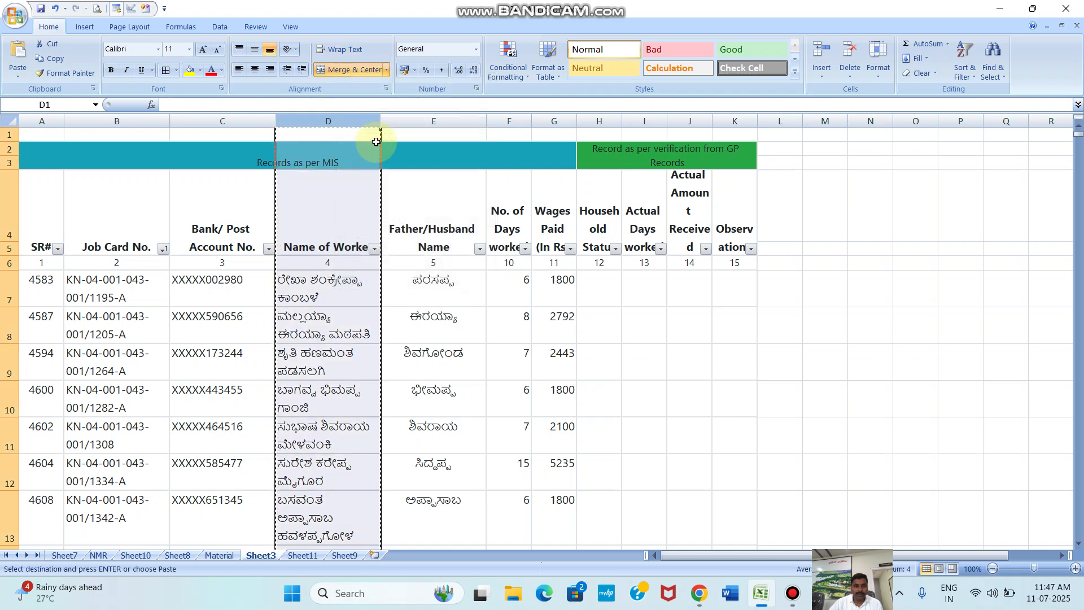
pyautogui.click(401, 121)
pyautogui.rightClick(401, 121)
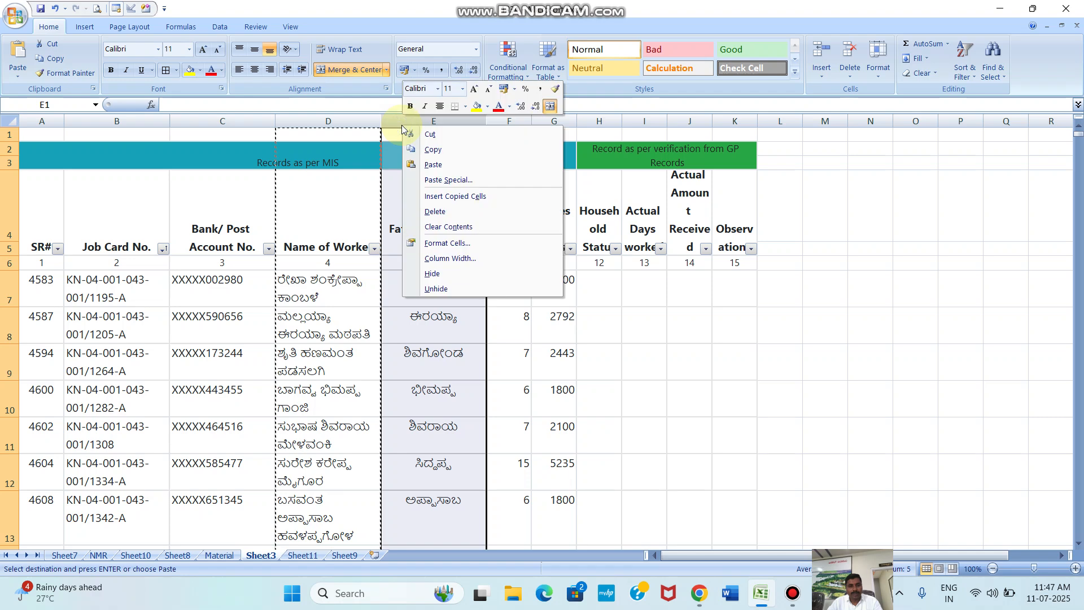
pyautogui.click(451, 196)
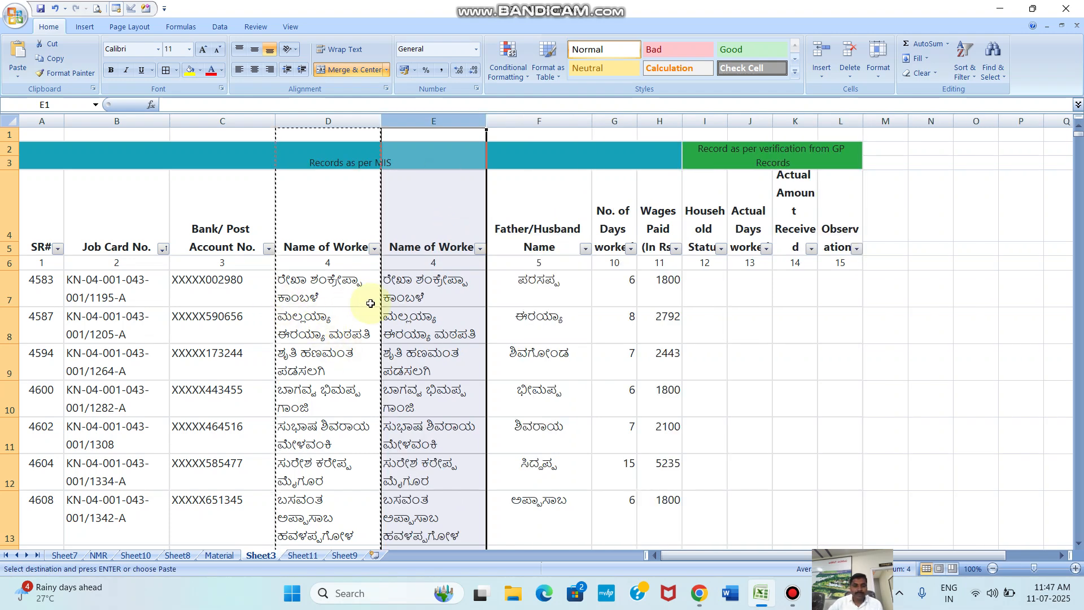
pyautogui.click(426, 404)
pyautogui.click(284, 323)
pyautogui.click(229, 279)
pyautogui.press('Escape')
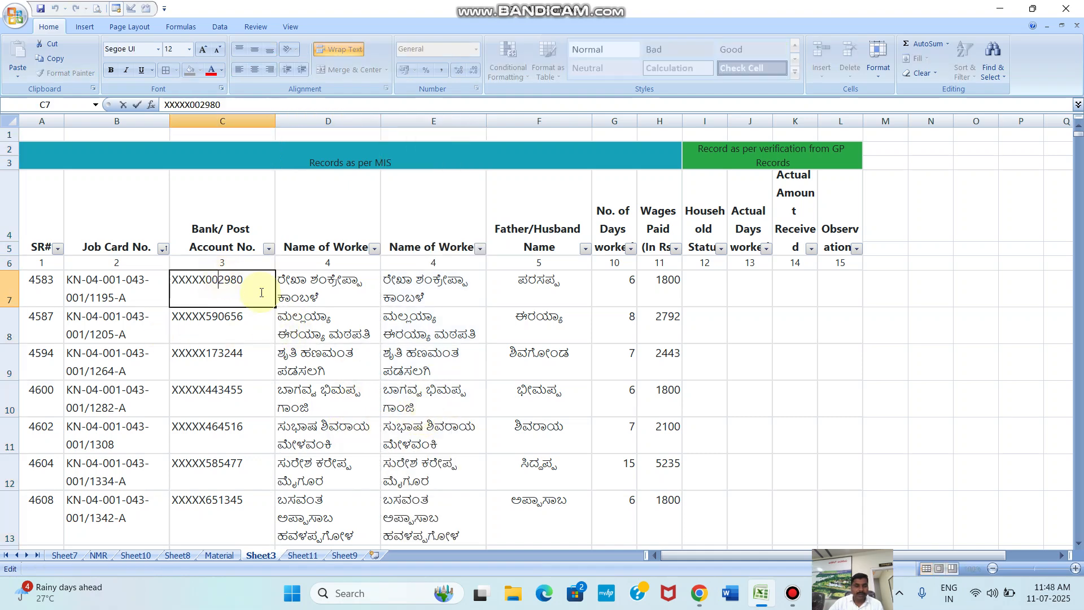
pyautogui.click(339, 290)
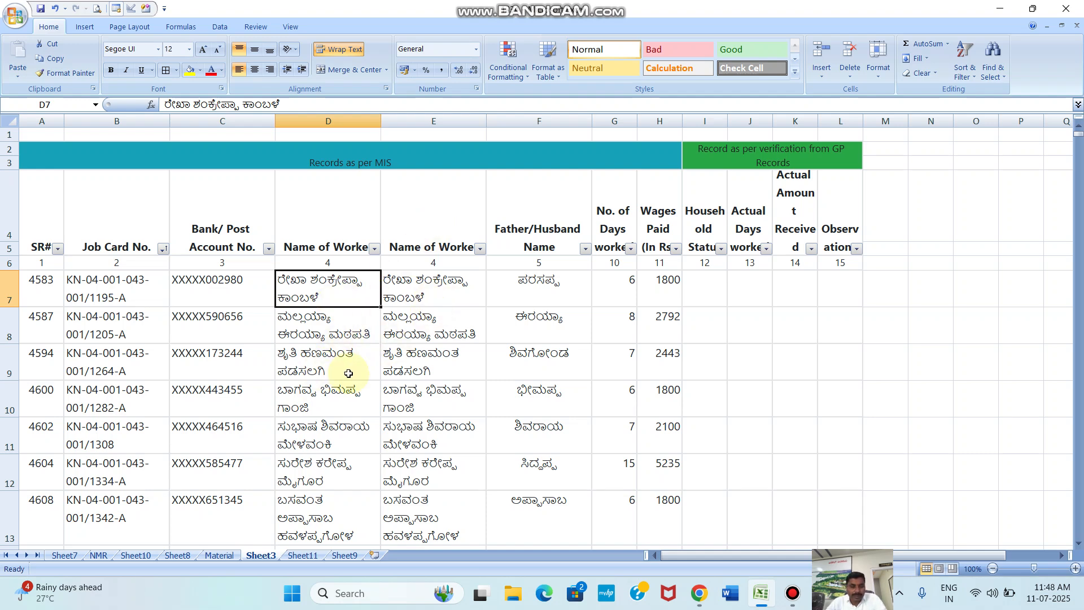
pyautogui.scroll(-1, 351, 459)
pyautogui.scroll(-14, 351, 459)
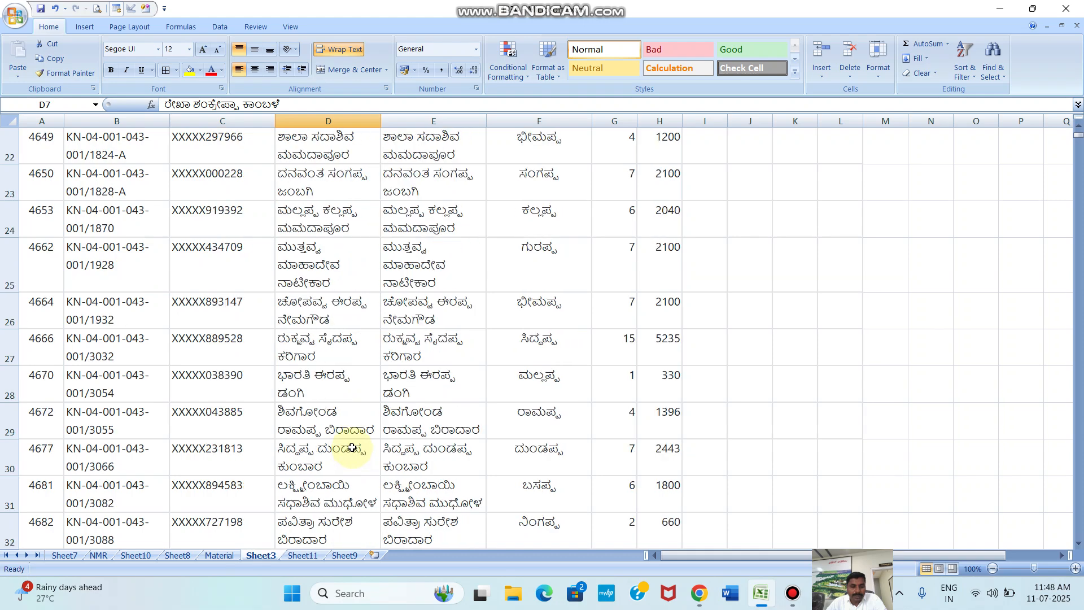
pyautogui.scroll(15, 362, 439)
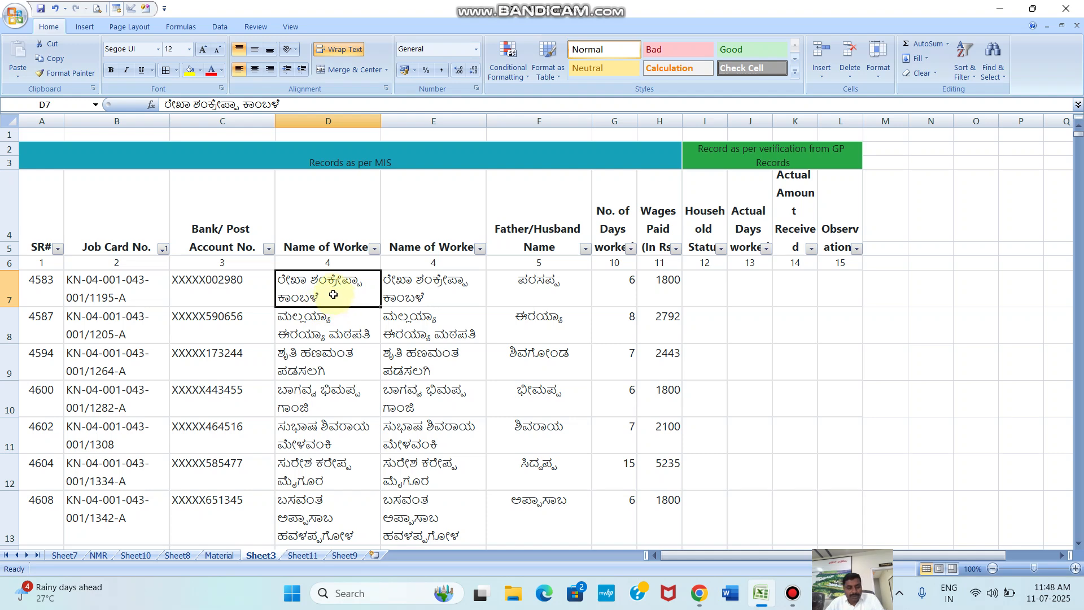
pyautogui.hotkey('ctrl', 'f')
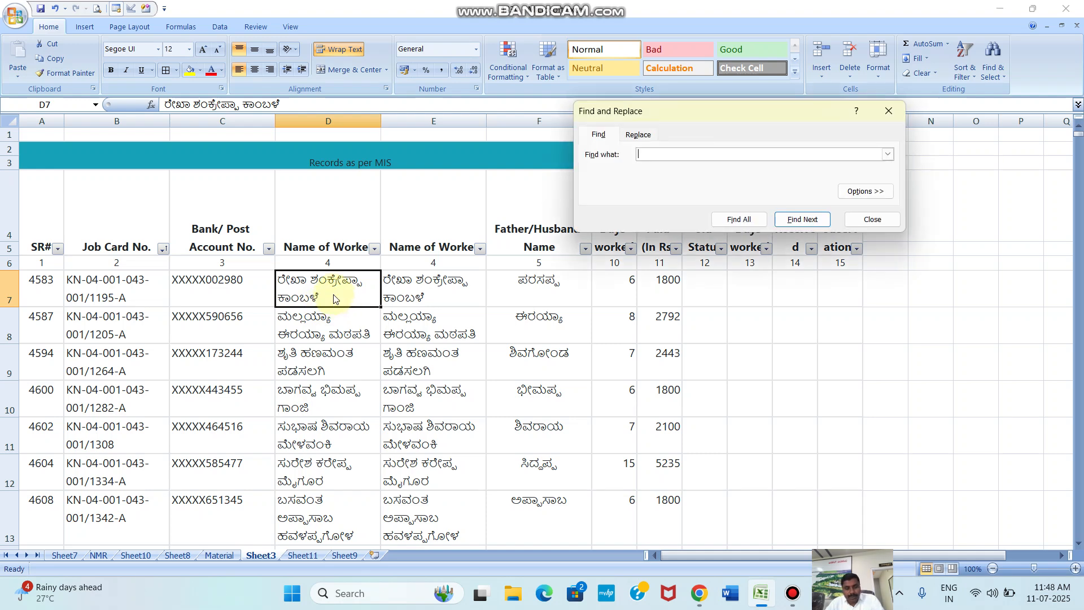
pyautogui.click(647, 136)
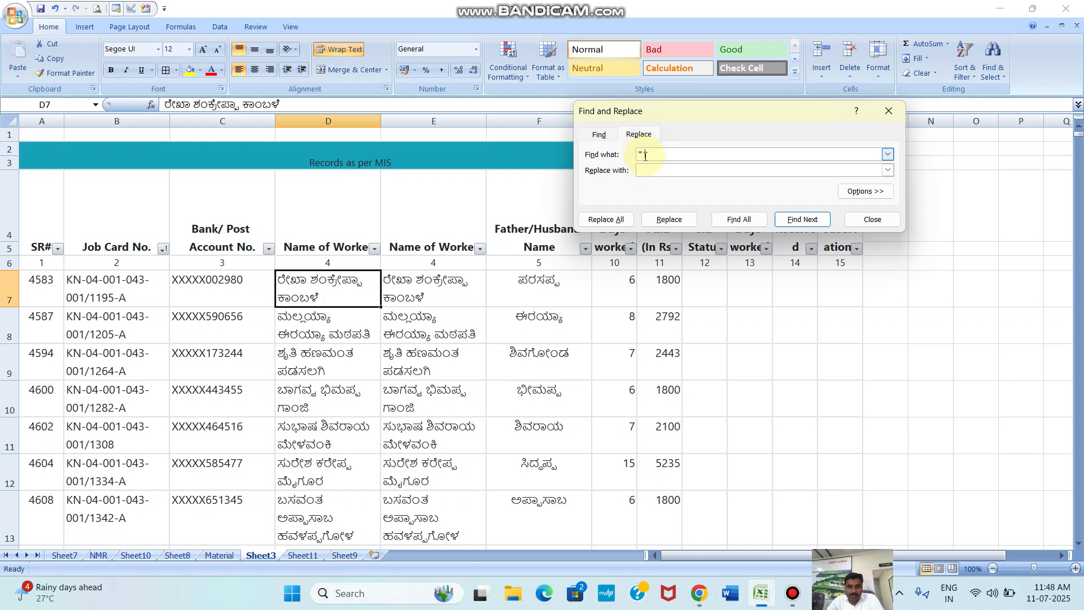
pyautogui.click(881, 221)
# In column D, replace all matches of an asterisk followed by a space with nothing, leaving only each worker's surname
pyautogui.click(333, 120)
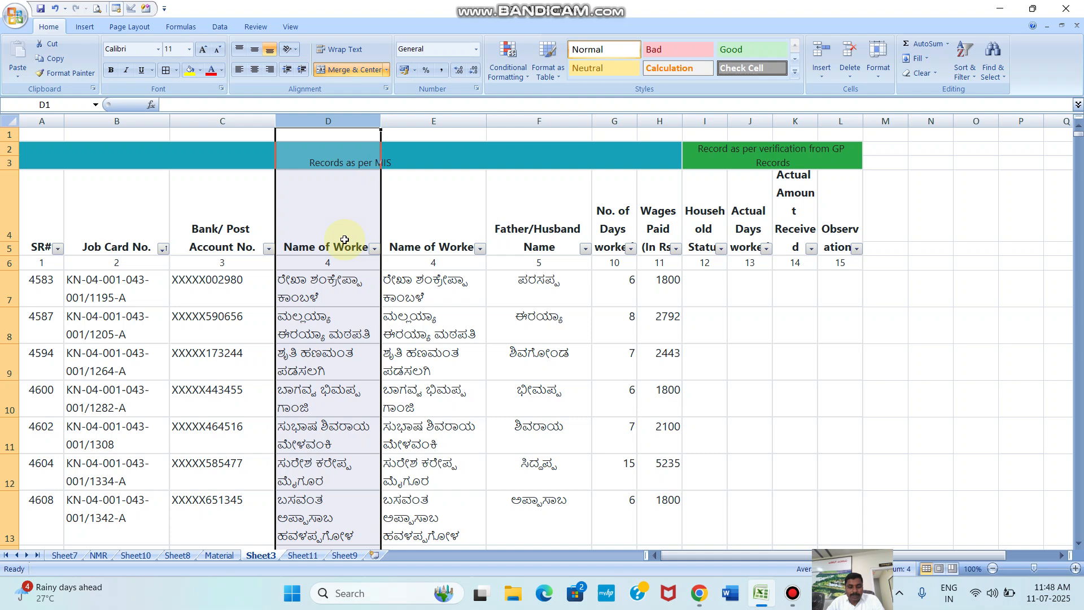
pyautogui.hotkey('ctrl', 'f')
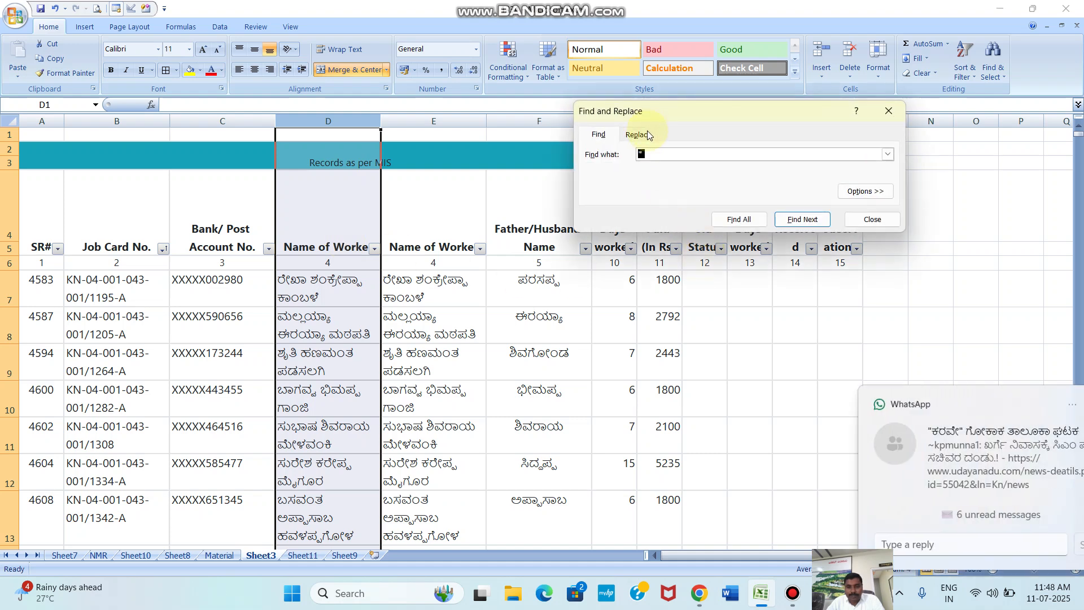
pyautogui.click(648, 134)
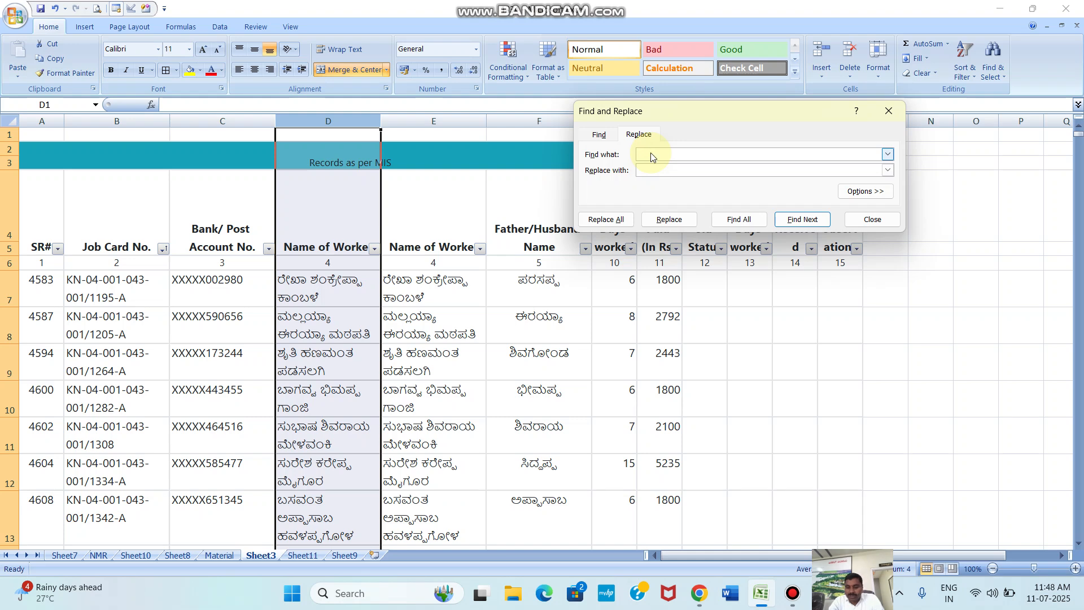
pyautogui.click(653, 153)
pyautogui.write('*')
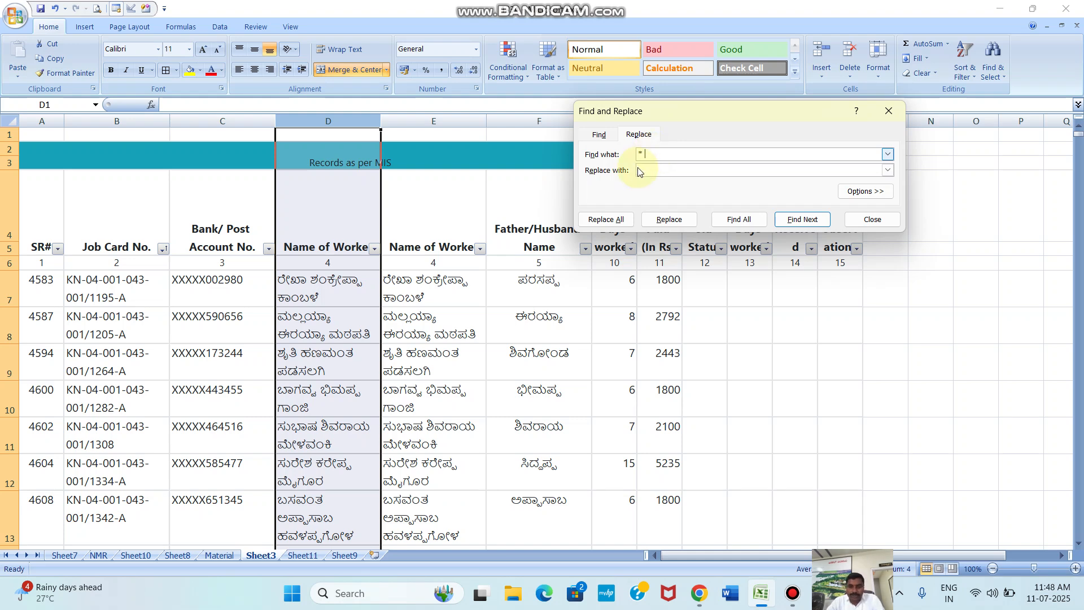
pyautogui.click(607, 219)
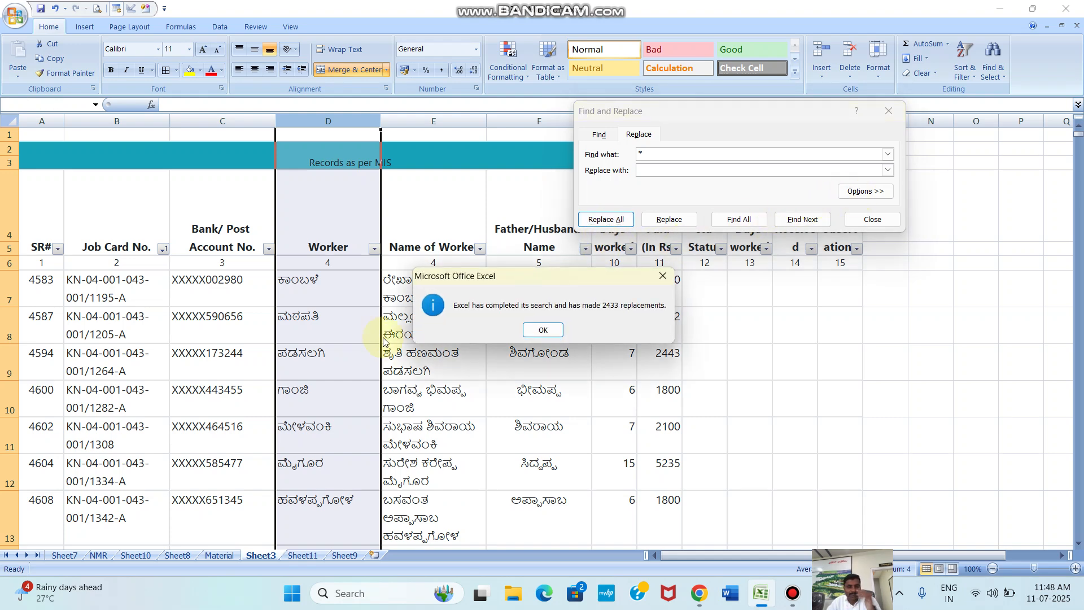
pyautogui.click(542, 330)
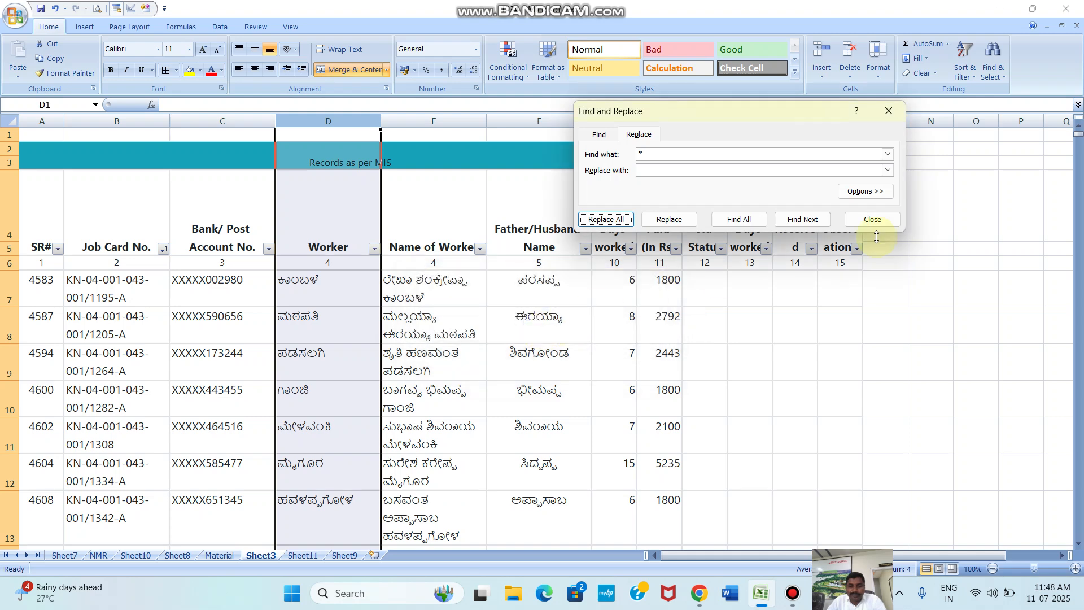
pyautogui.click(886, 221)
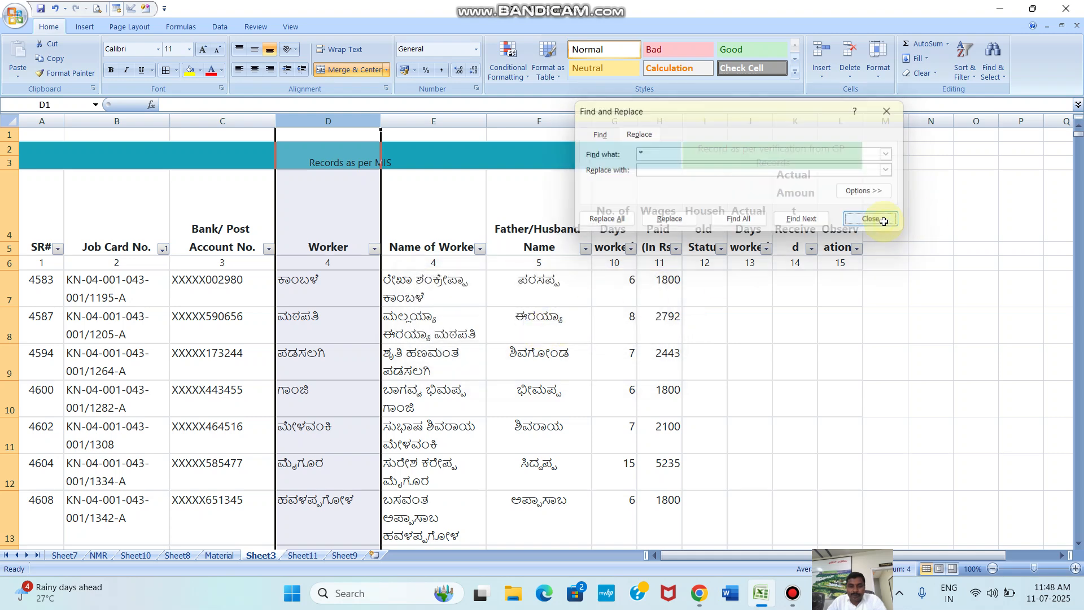
# Sort the list A to Z by the surnames in column D
pyautogui.click(354, 282)
pyautogui.click(371, 251)
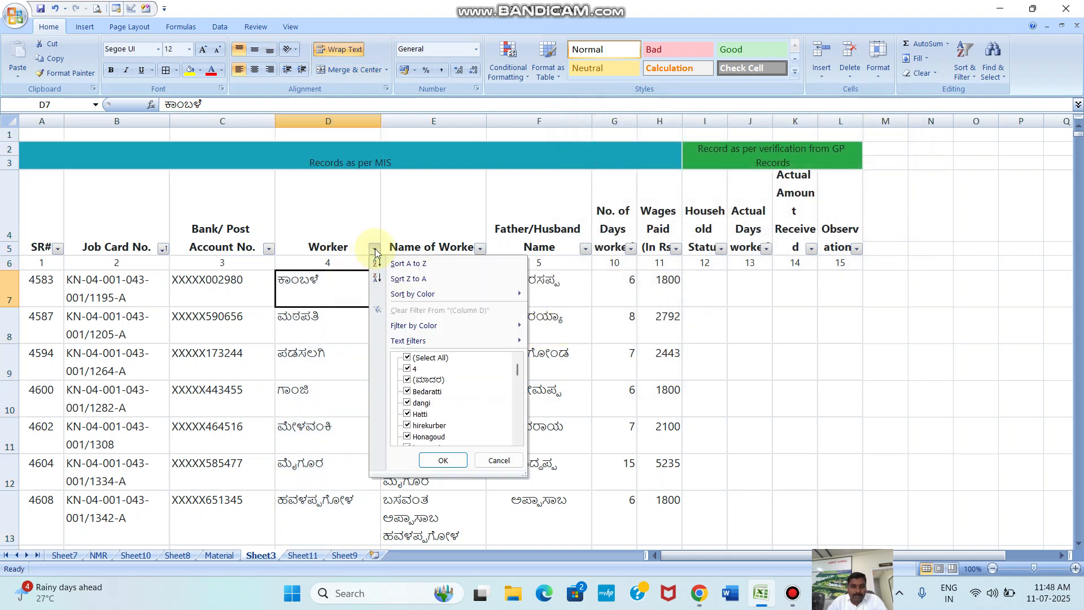
pyautogui.click(421, 265)
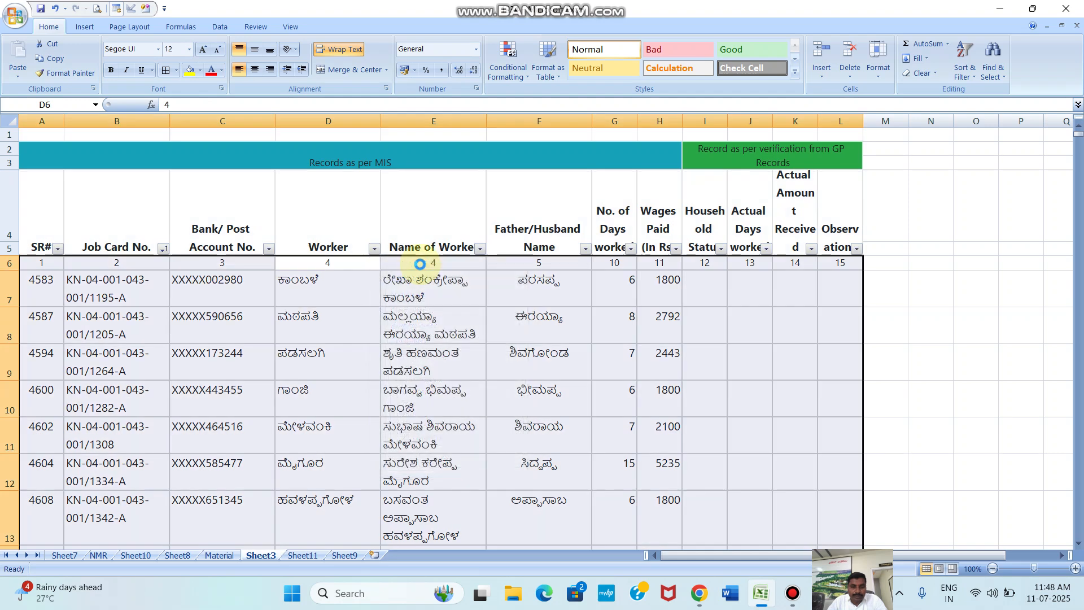
pyautogui.click(370, 307)
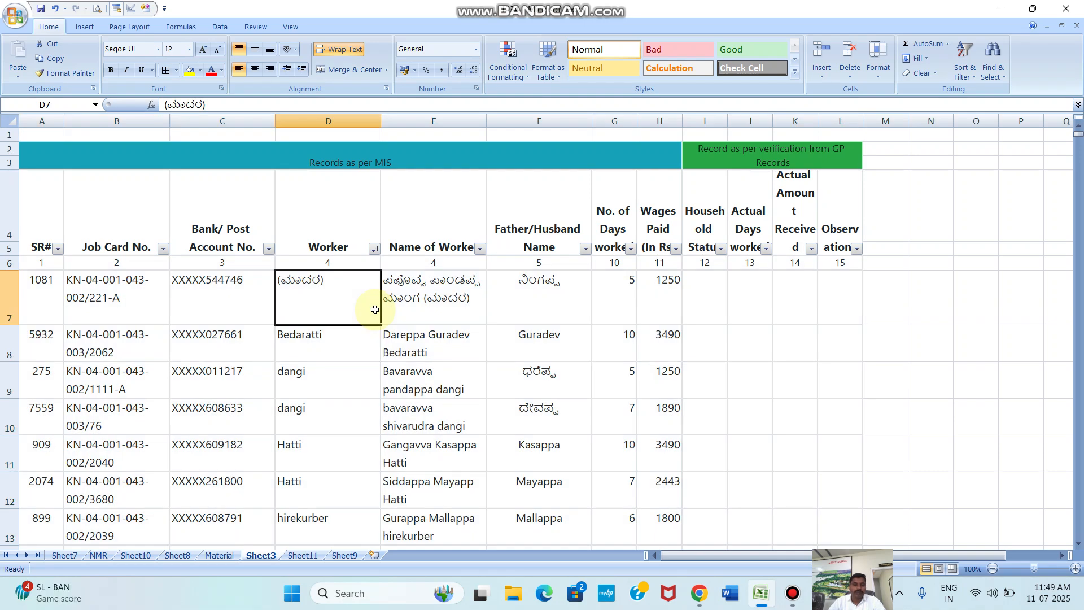
# Look through the sorted surnames in column D, including rows 47 to 87, to check how workers with the same surname are grouped
pyautogui.scroll(-2, 379, 347)
pyautogui.scroll(-11, 382, 342)
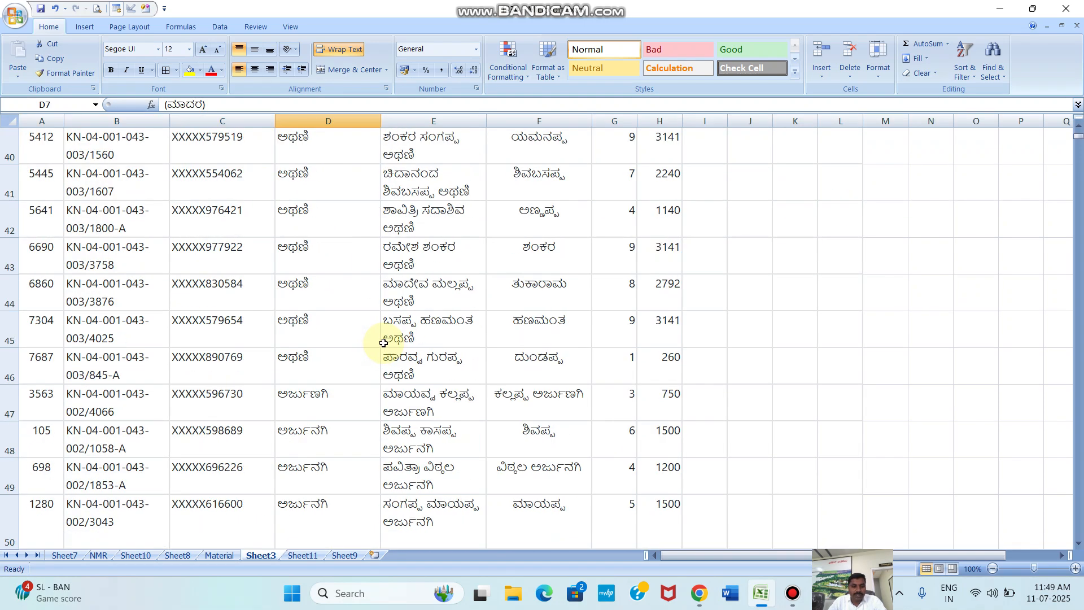
pyautogui.scroll(1, 383, 338)
pyautogui.scroll(2, 383, 337)
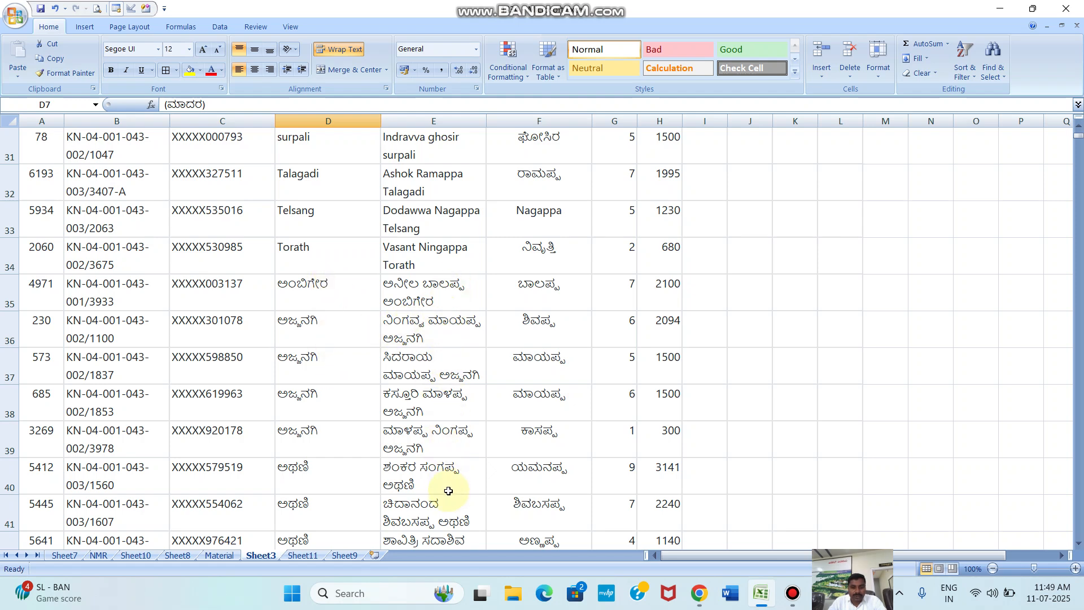
pyautogui.scroll(-5, 434, 416)
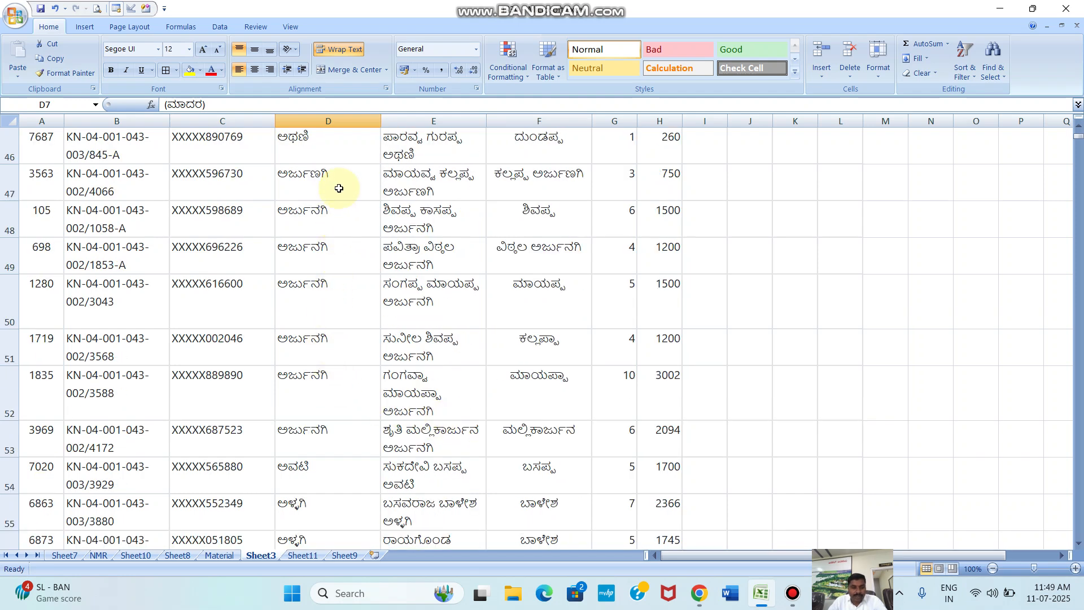
pyautogui.moveTo(342, 179); pyautogui.dragTo(310, 575)
pyautogui.scroll(4, 291, 322)
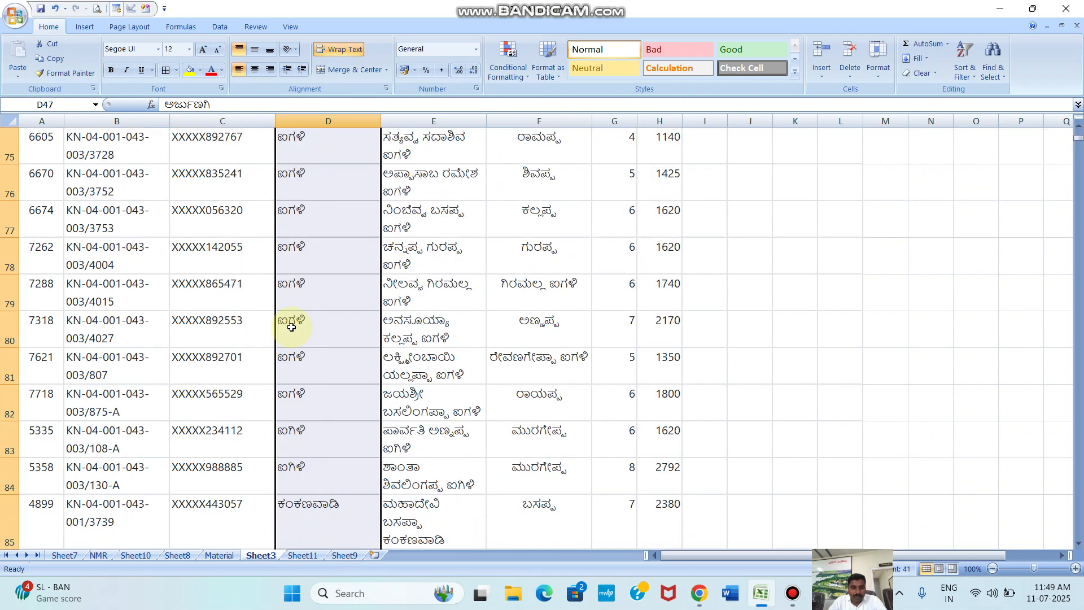
pyautogui.scroll(1, 291, 329)
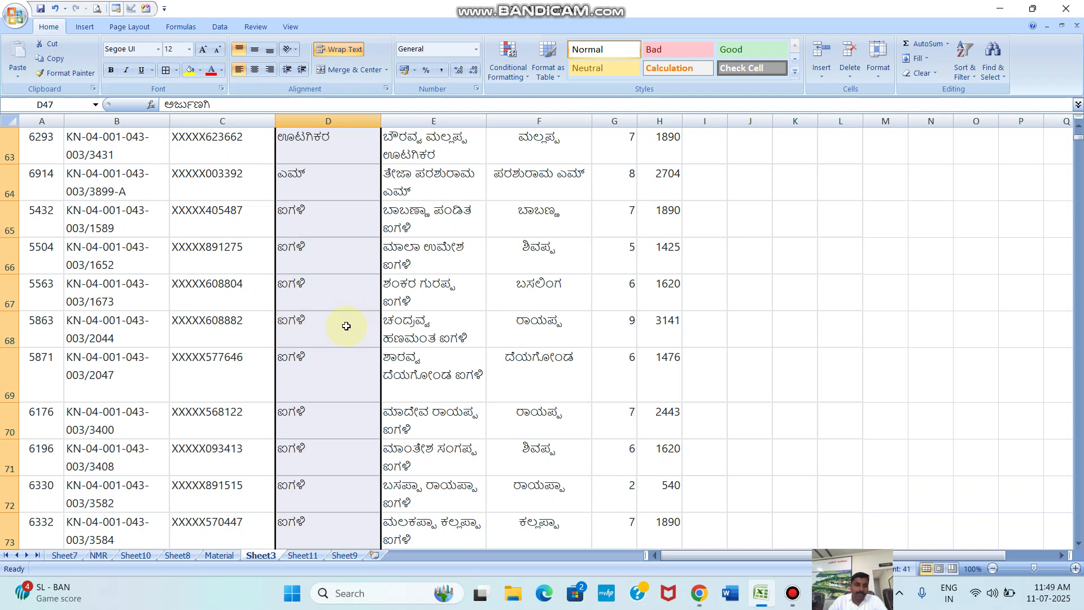
pyautogui.scroll(-1, 337, 329)
pyautogui.scroll(-5, 337, 330)
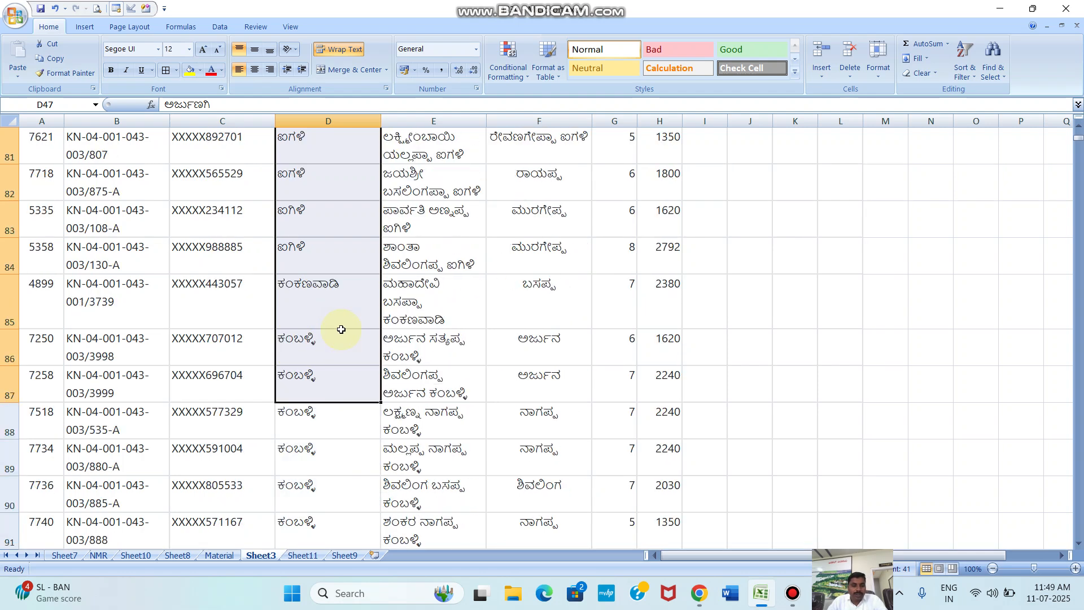
pyautogui.scroll(6, 342, 329)
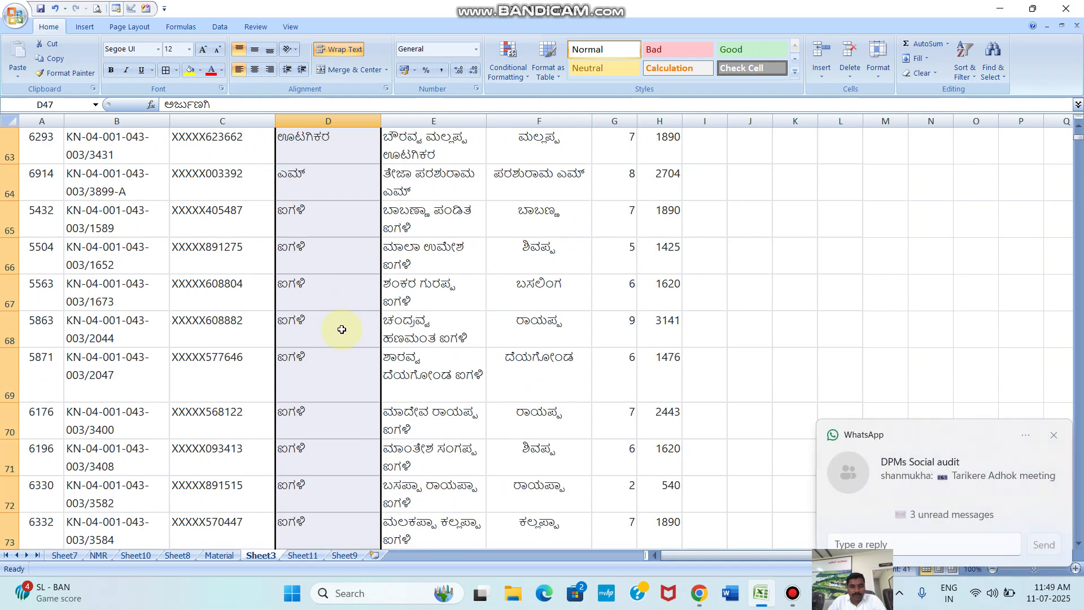
pyautogui.click(1054, 434)
pyautogui.scroll(14, 331, 370)
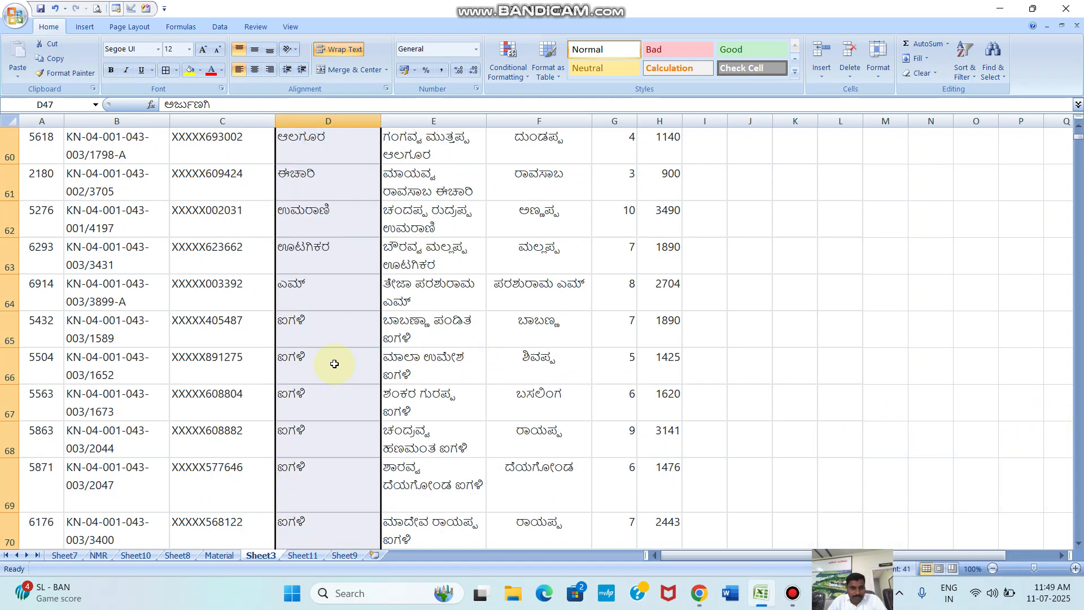
pyautogui.scroll(7, 333, 359)
pyautogui.scroll(-19, 350, 356)
pyautogui.scroll(4, 373, 347)
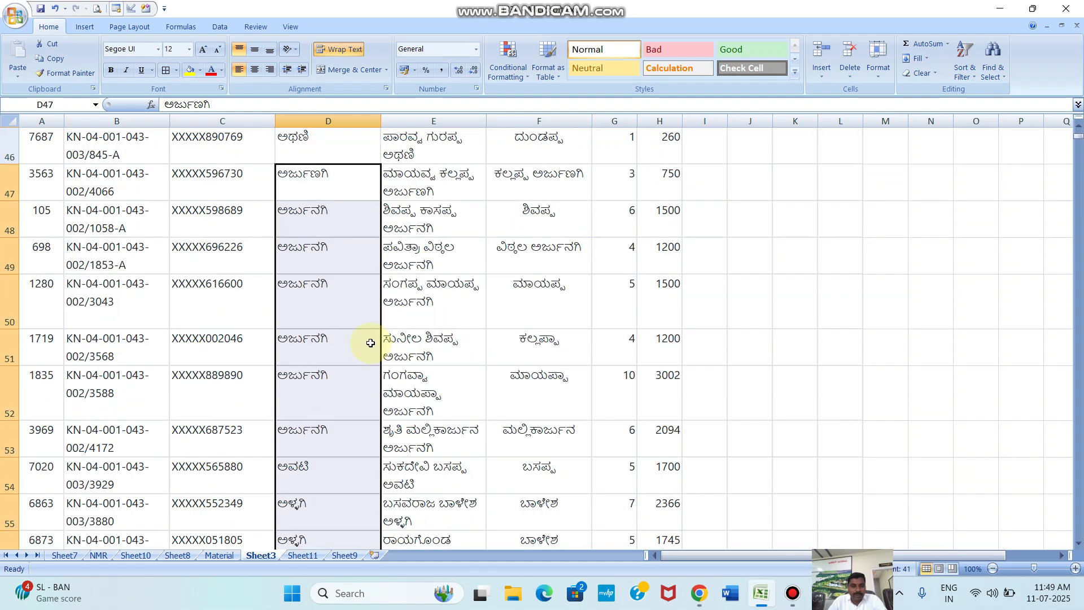
pyautogui.scroll(1, 370, 341)
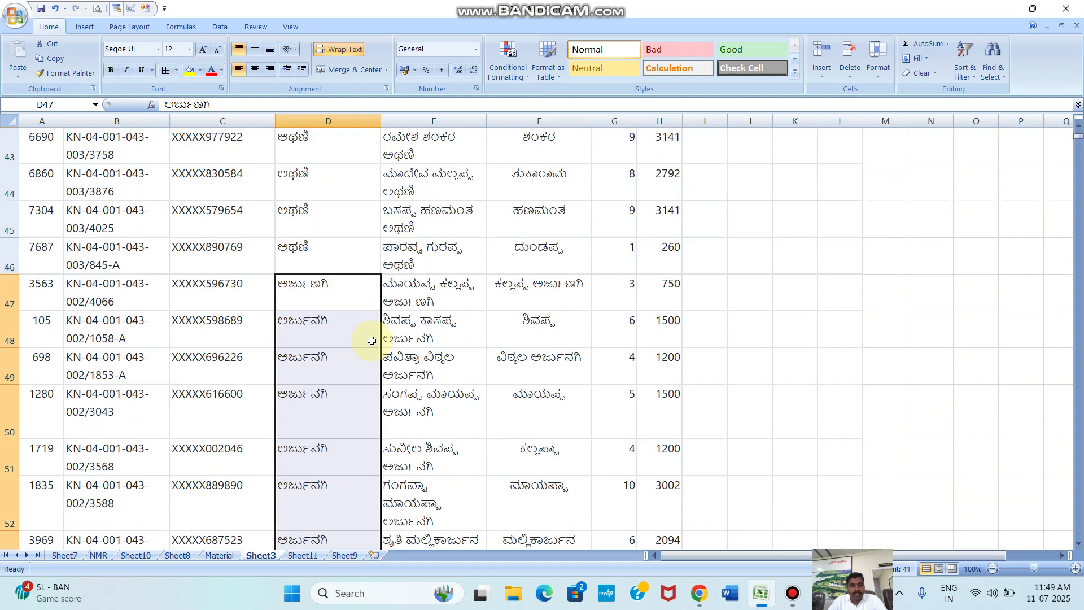
# Compare the worker names and father/husband names within the same-surname group in rows 47 to 53
pyautogui.click(432, 358)
pyautogui.moveTo(351, 294); pyautogui.dragTo(329, 491)
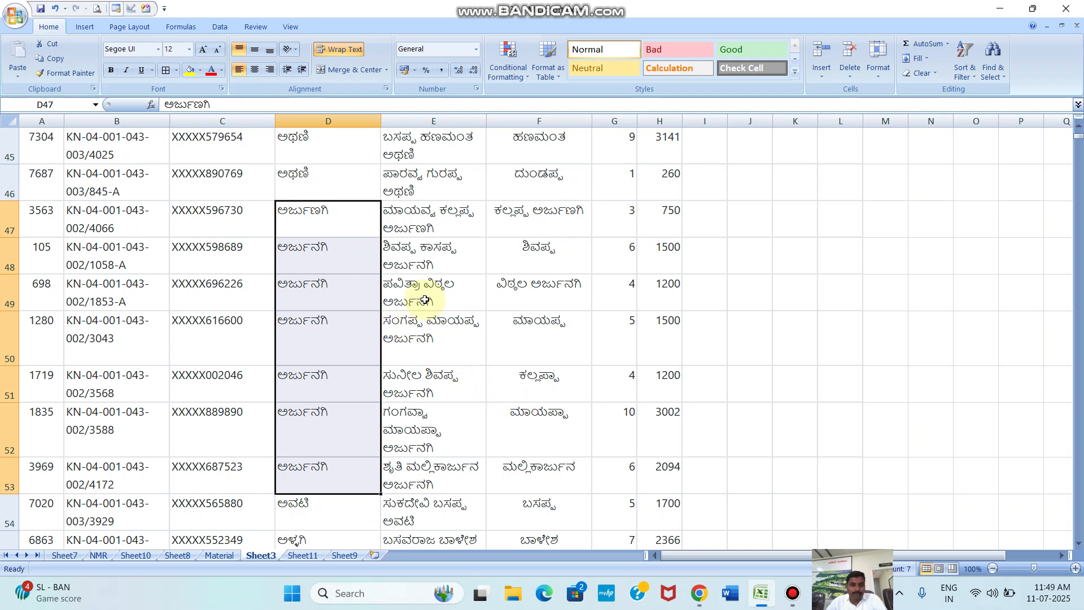
pyautogui.click(423, 263)
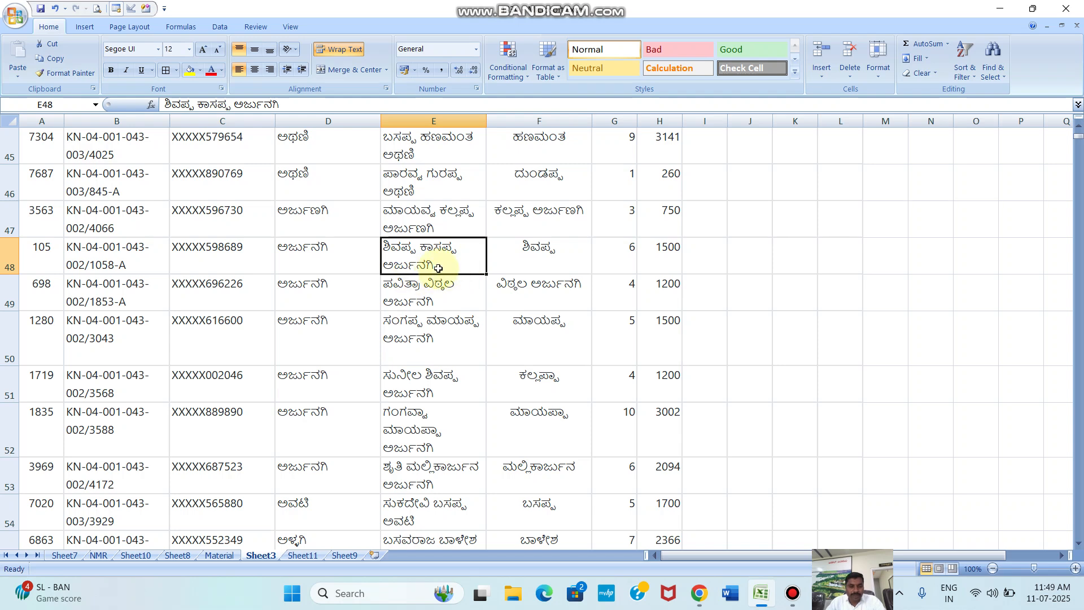
pyautogui.click(428, 388)
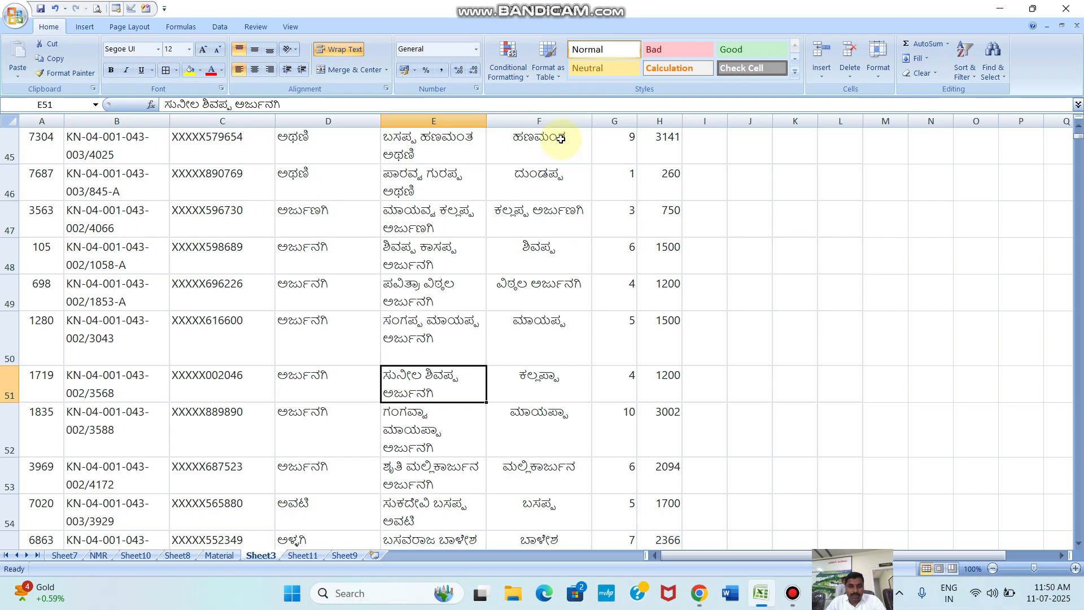
pyautogui.click(542, 381)
pyautogui.press('Up')
pyautogui.press('Up')
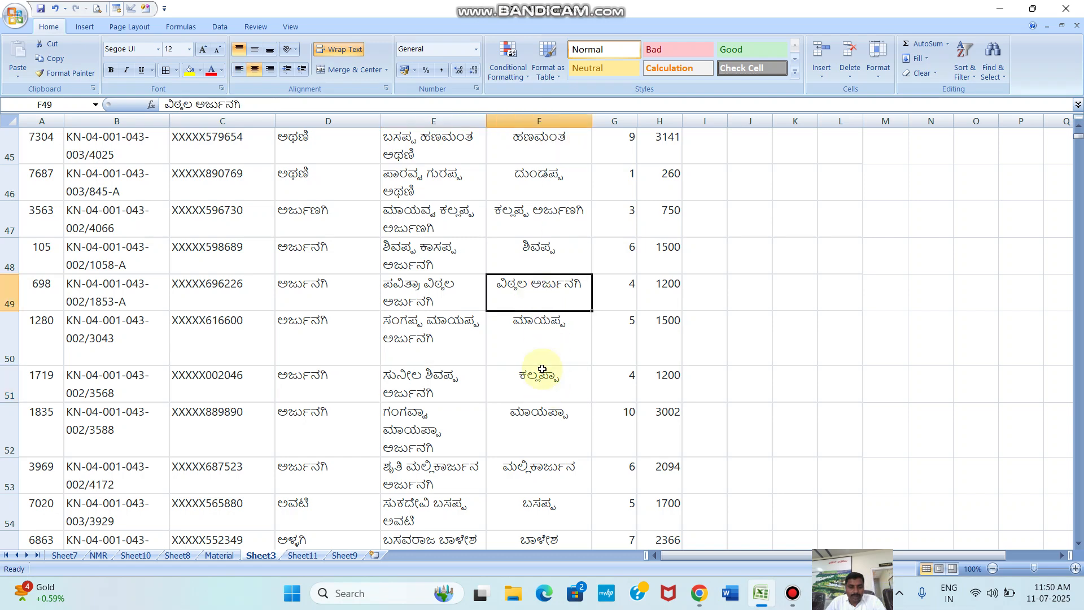
# Examine the Father/Husband Name column against the surname groups, especially rows 48 and 51, for possible family links between workers
pyautogui.scroll(2, 540, 365)
pyautogui.scroll(13, 539, 362)
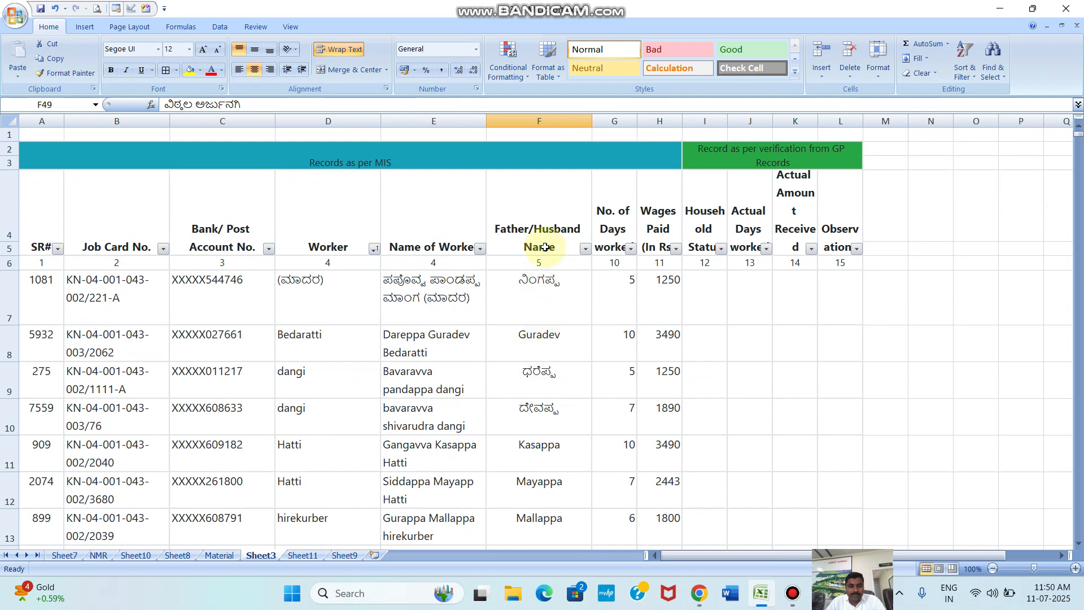
pyautogui.moveTo(532, 335); pyautogui.dragTo(533, 325)
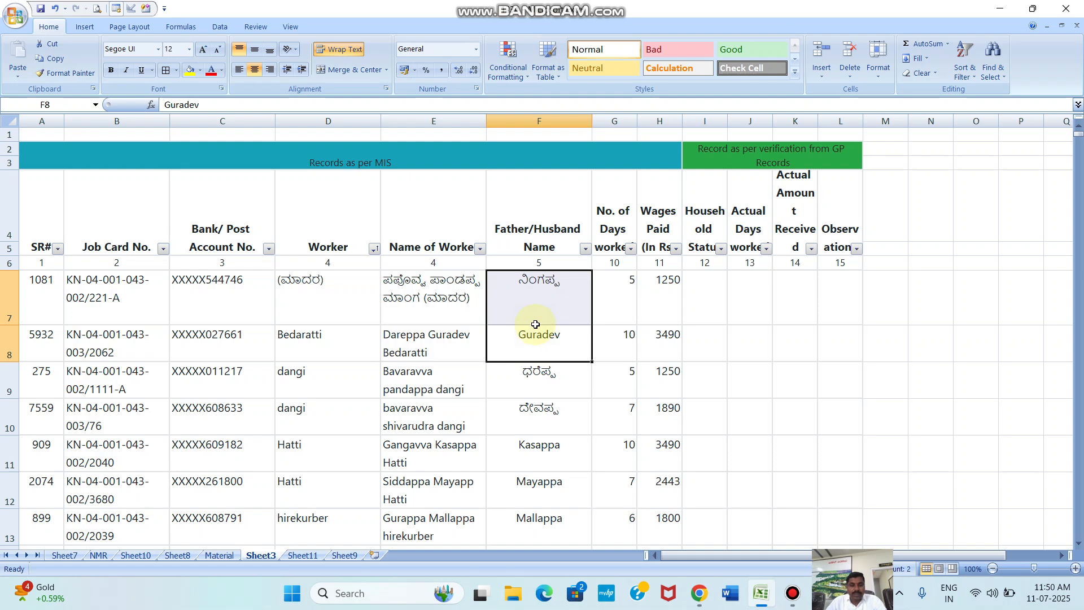
pyautogui.scroll(-13, 472, 338)
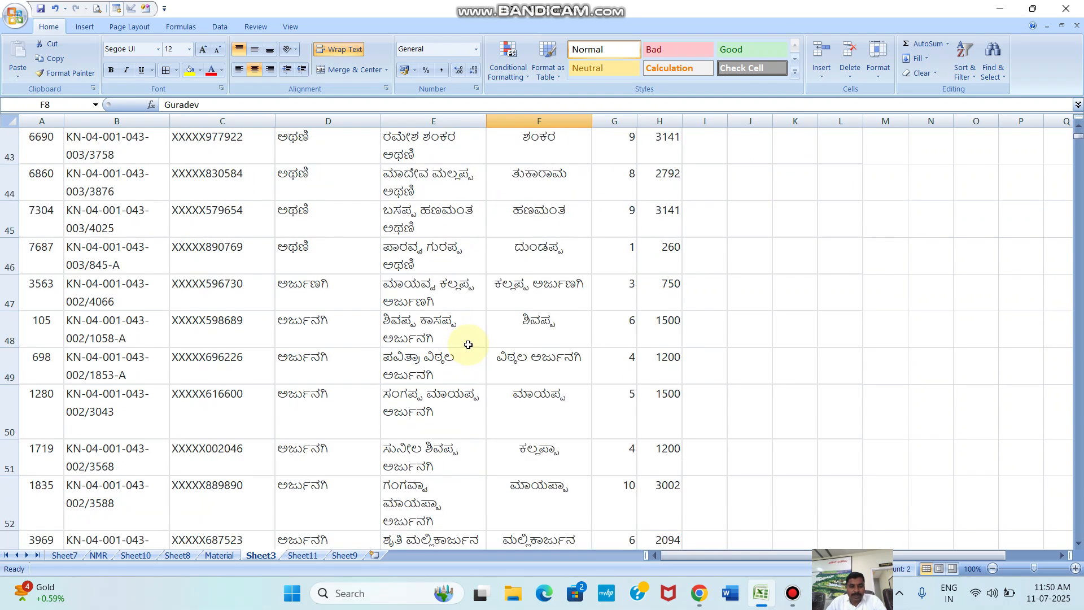
pyautogui.scroll(-1, 468, 344)
pyautogui.scroll(1, 446, 296)
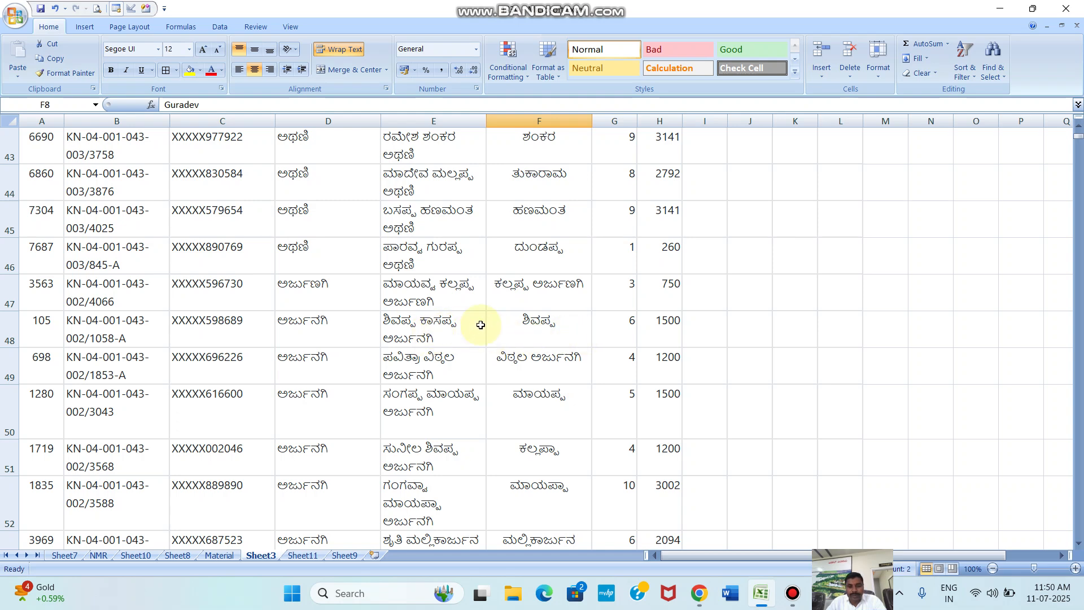
pyautogui.click(533, 327)
pyautogui.click(517, 456)
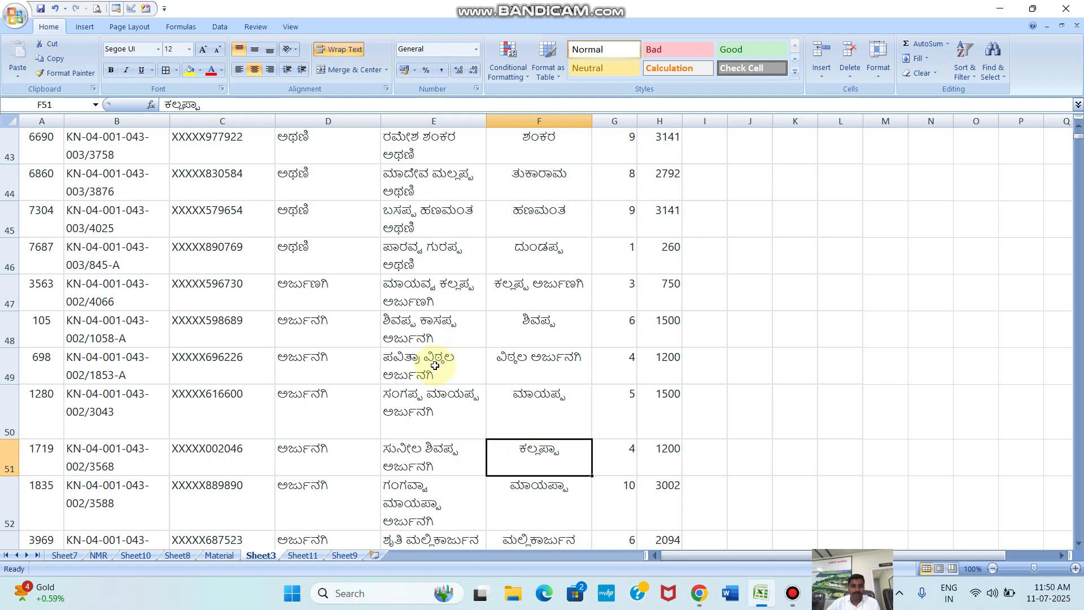
pyautogui.scroll(-2, 435, 367)
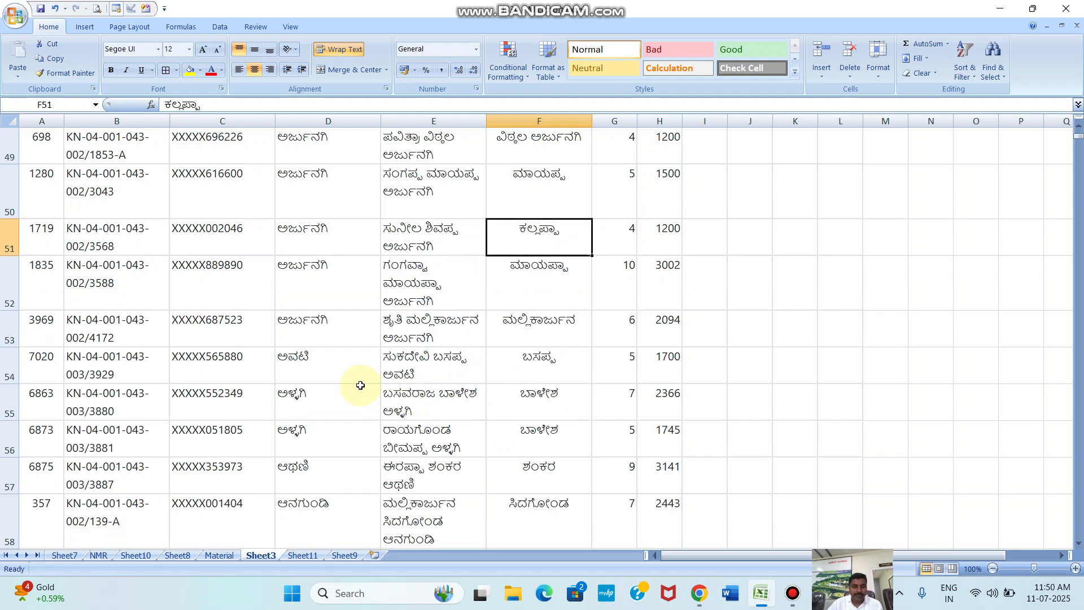
pyautogui.scroll(-4, 266, 358)
pyautogui.scroll(20, 264, 358)
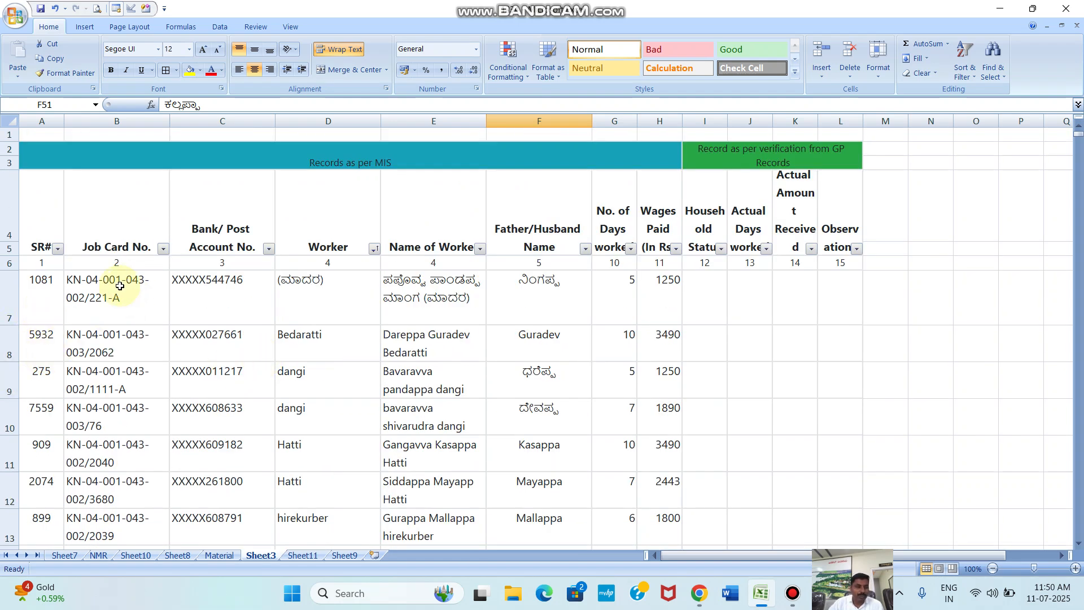
pyautogui.scroll(-11, 122, 303)
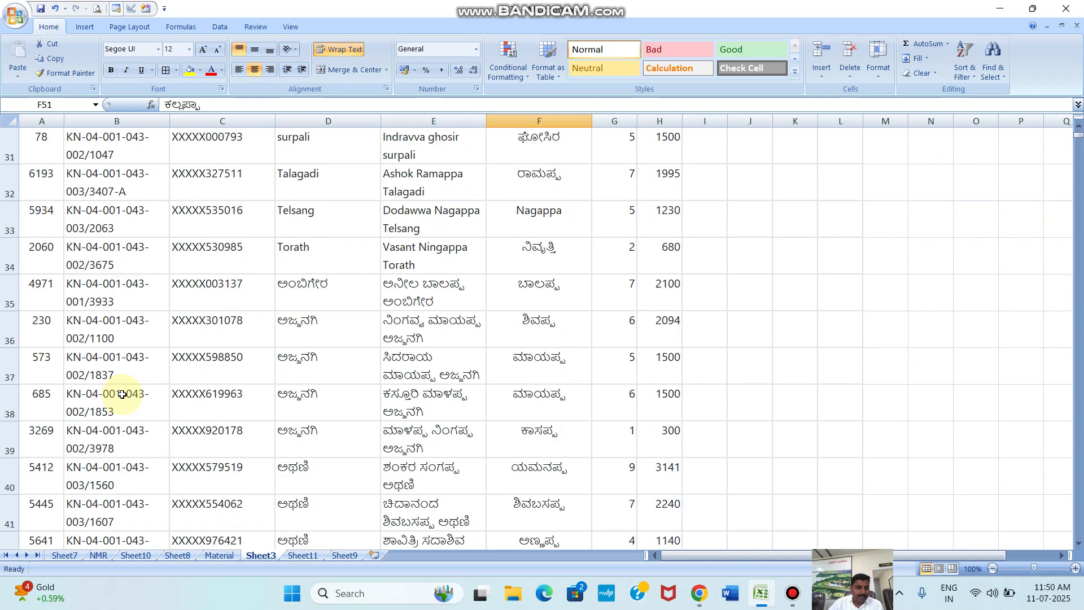
# Examine the surname groups in column D through the sorted list down to about row 706
pyautogui.scroll(-20, 123, 338)
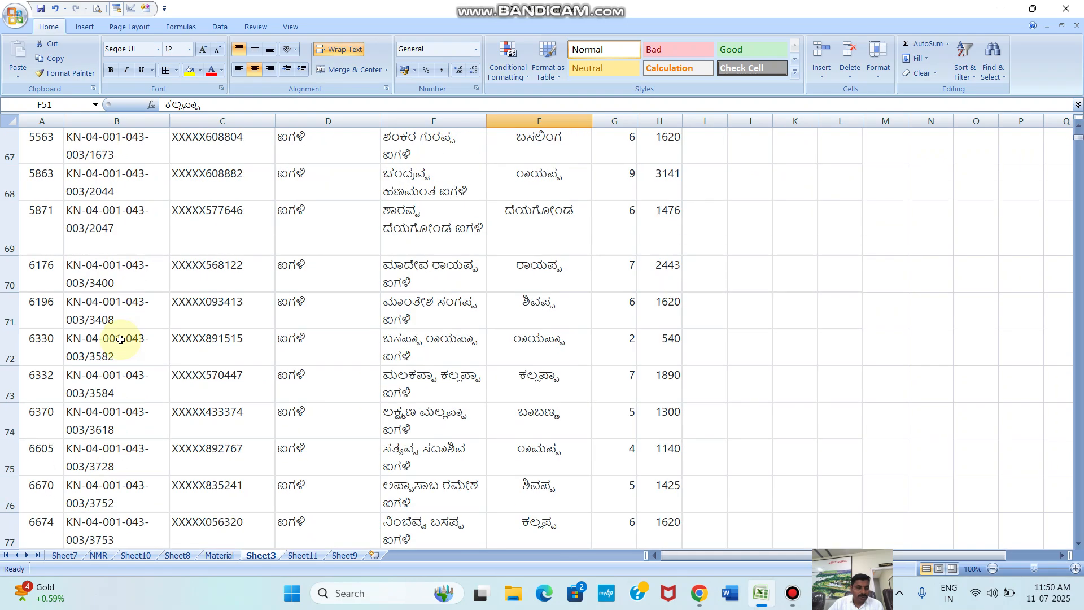
pyautogui.scroll(-20, 121, 343)
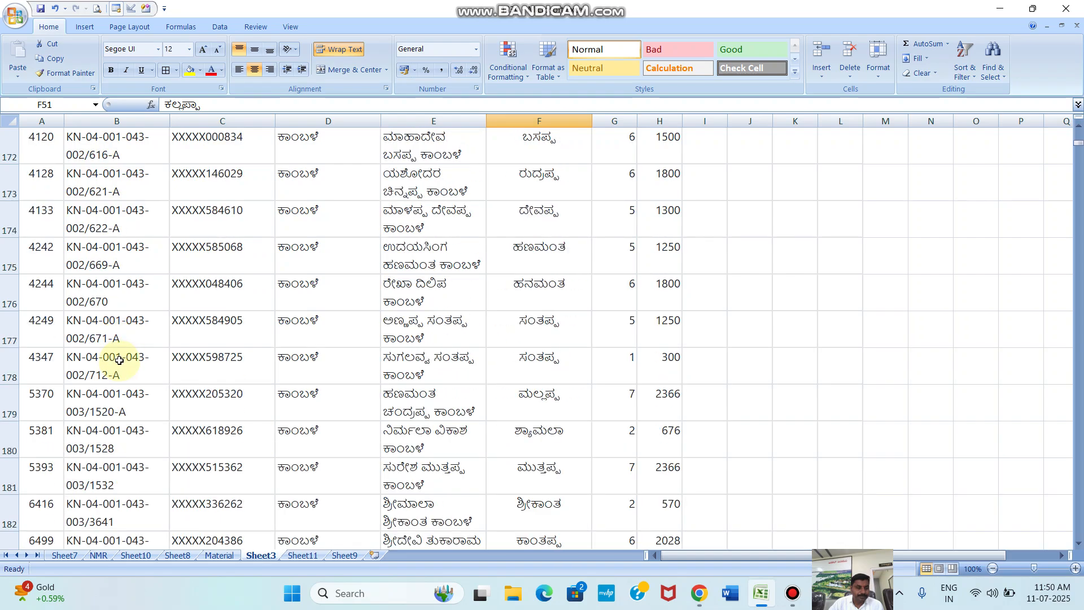
pyautogui.scroll(-20, 128, 354)
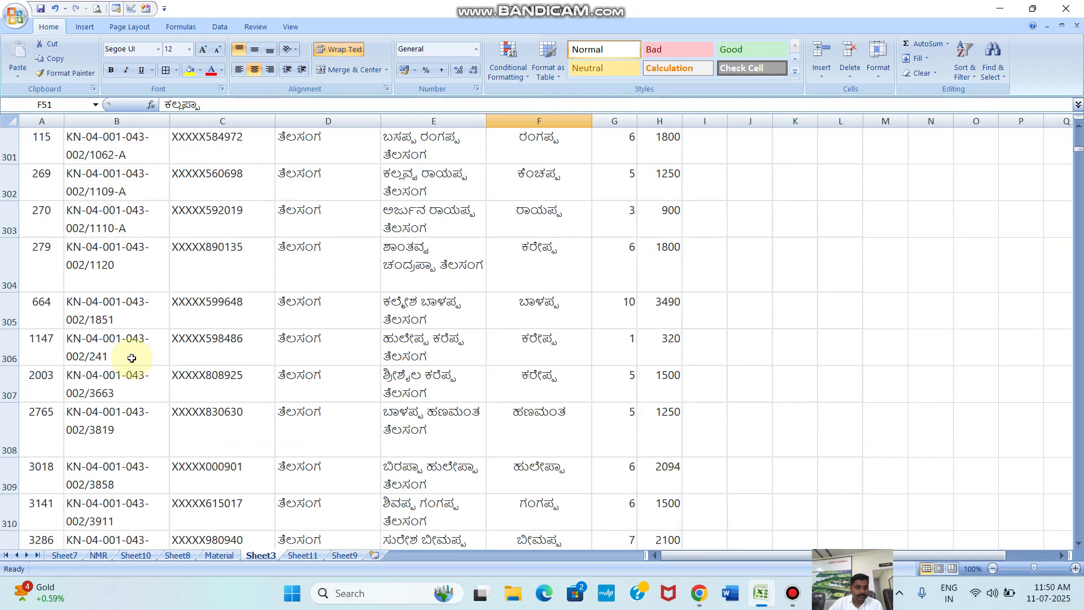
pyautogui.scroll(-20, 132, 358)
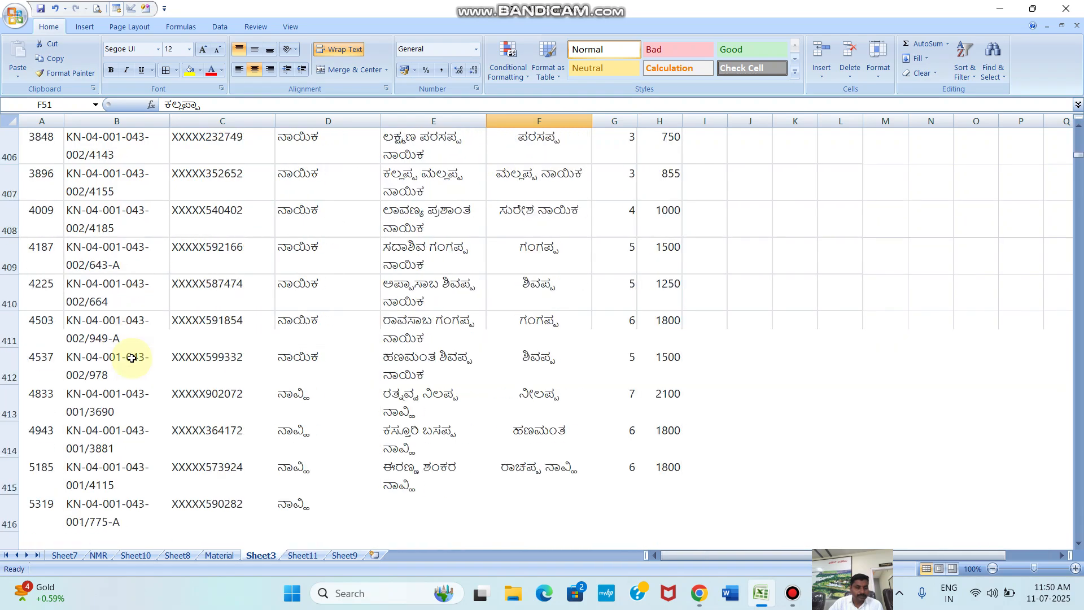
pyautogui.scroll(-20, 130, 361)
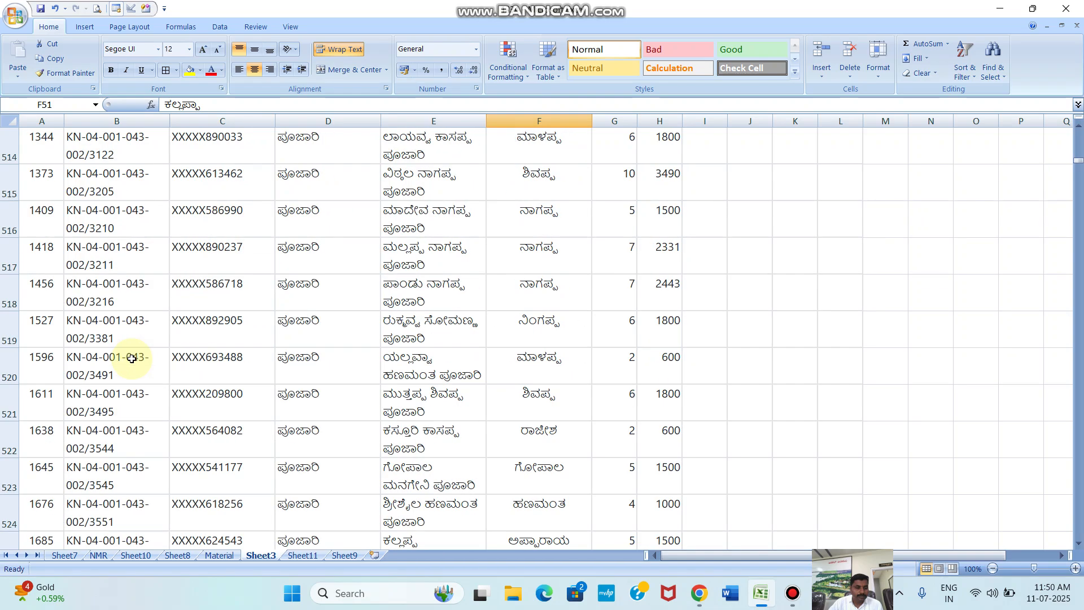
pyautogui.scroll(-20, 129, 362)
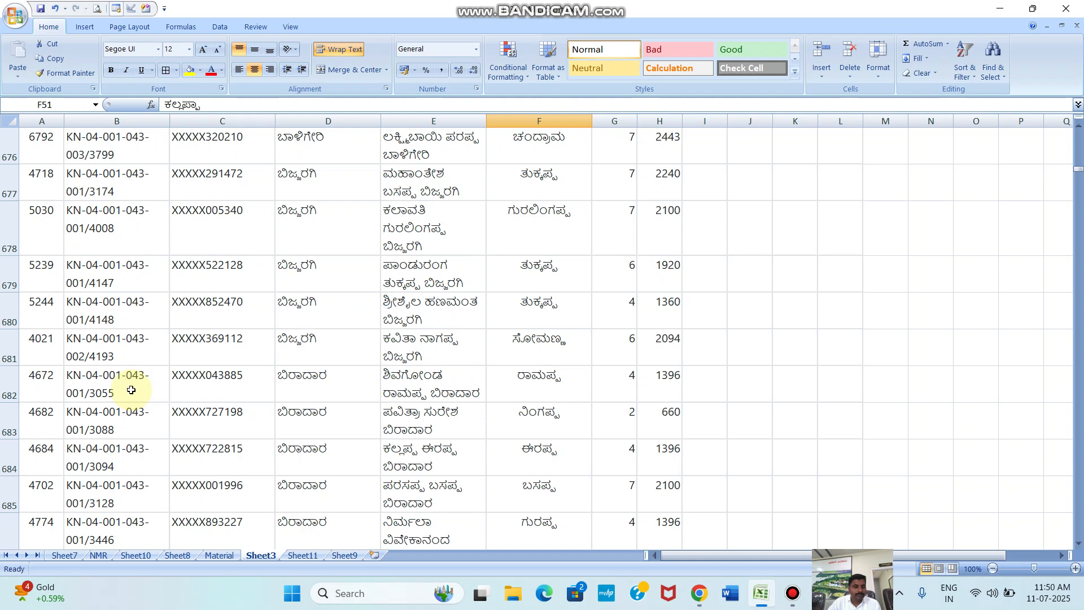
pyautogui.scroll(-7, 80, 399)
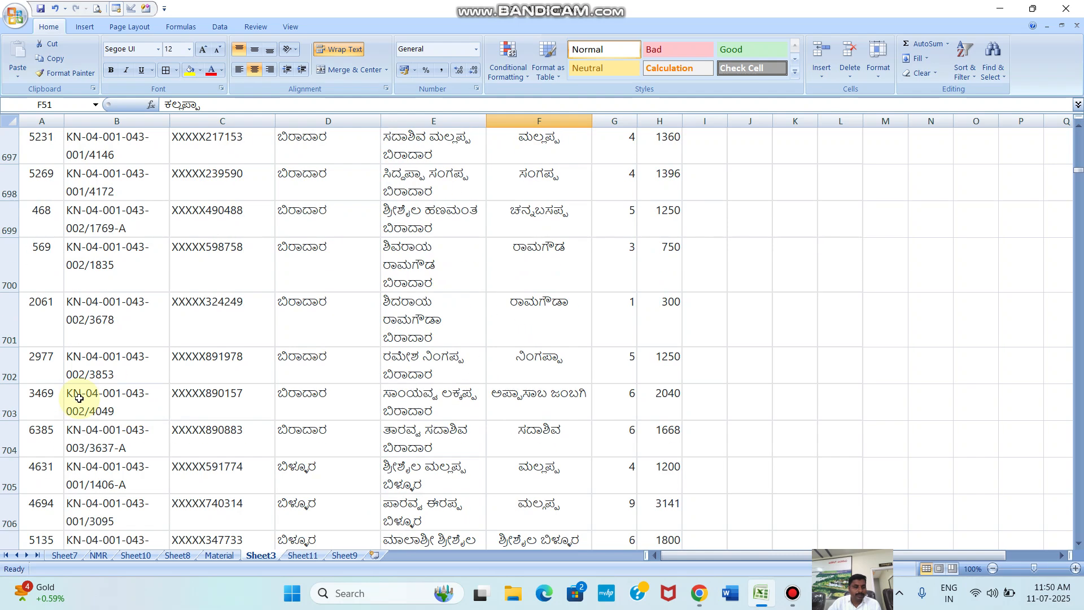
# Check the village codes in the job card numbers in B702 and B704 within the same-surname group, and return to the header rows
pyautogui.click(74, 374)
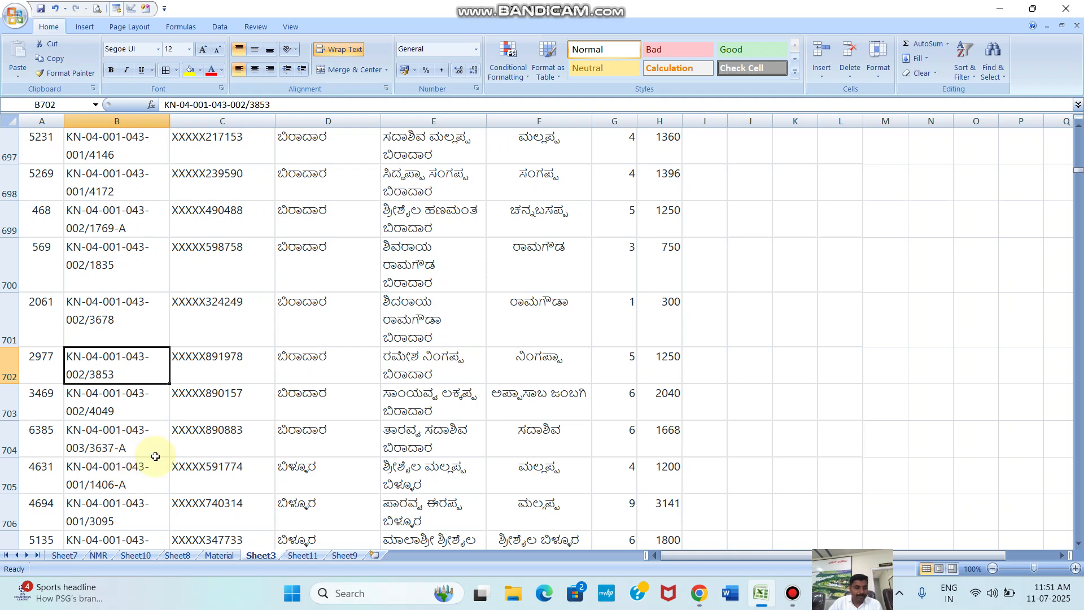
pyautogui.click(74, 447)
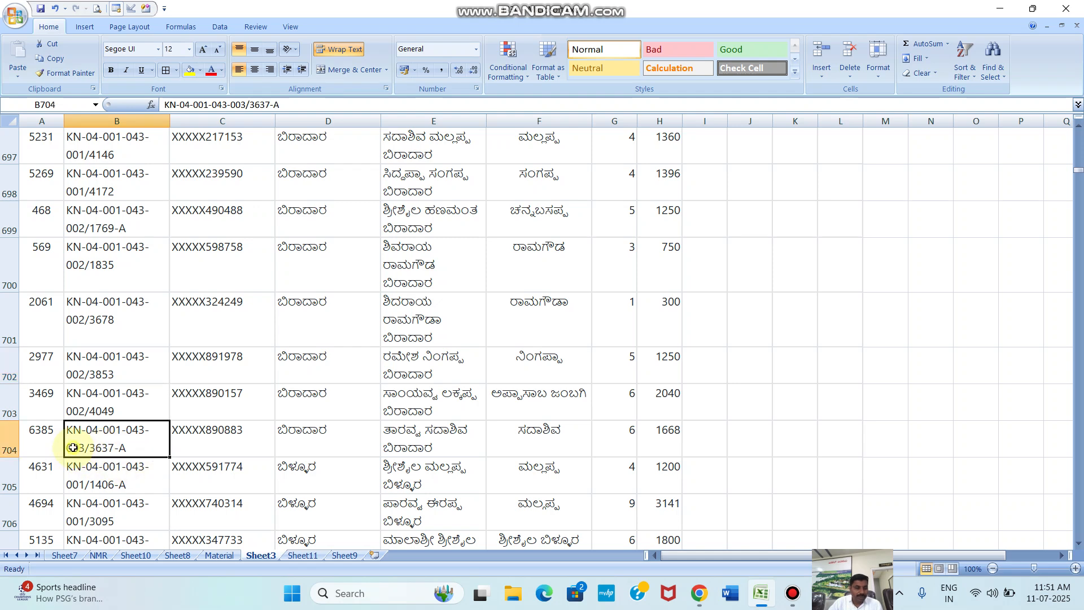
pyautogui.scroll(-2, 116, 475)
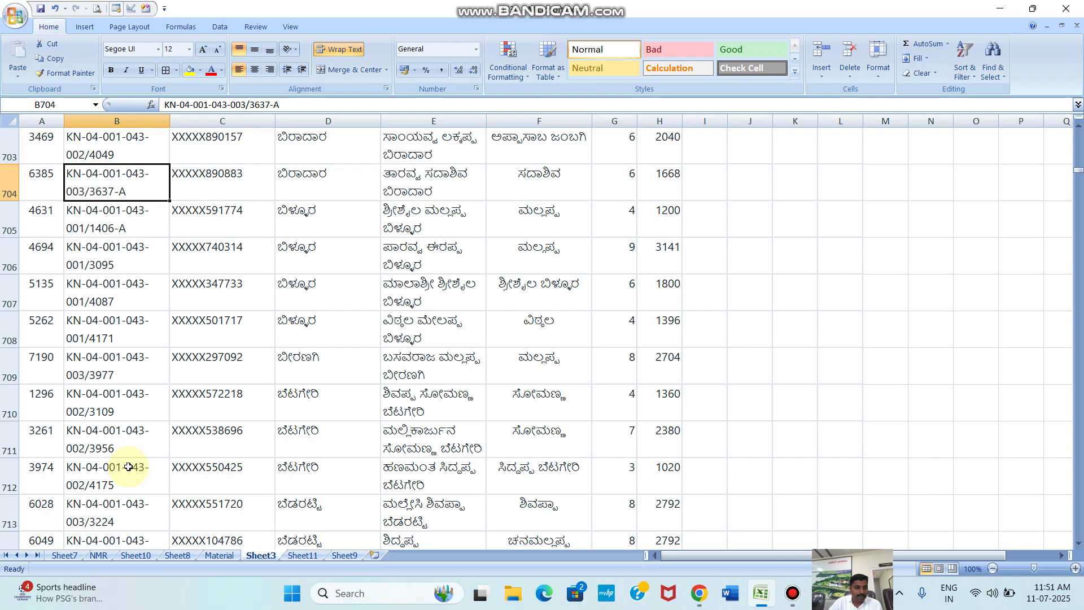
pyautogui.scroll(20, 115, 456)
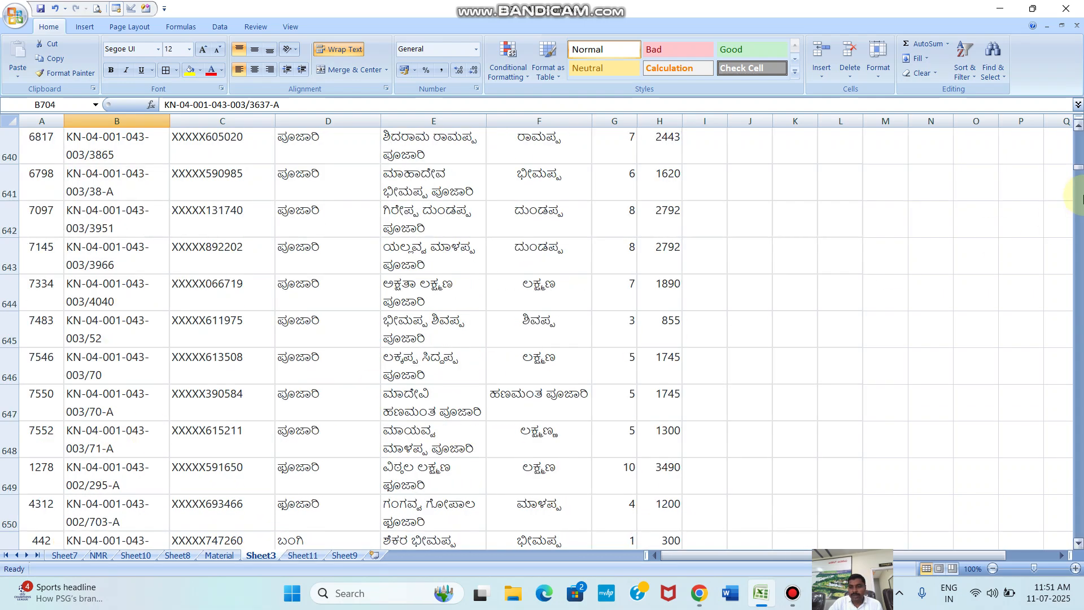
pyautogui.moveTo(1078, 172); pyautogui.dragTo(1078, 131)
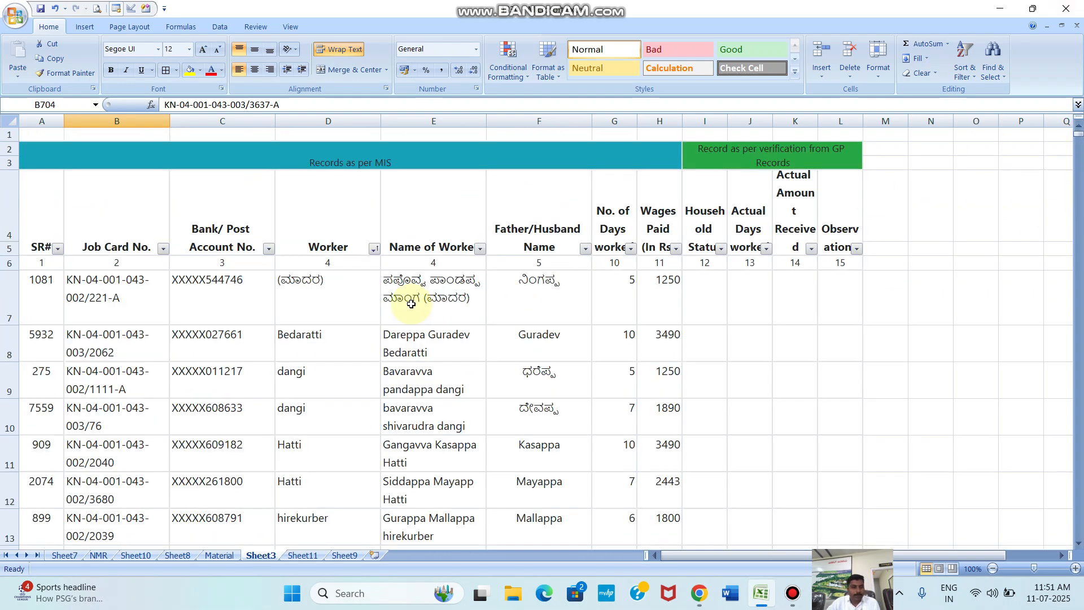
# Select the first worker's MIS record in A7:H7 and review the sorted records below it
pyautogui.click(43, 297)
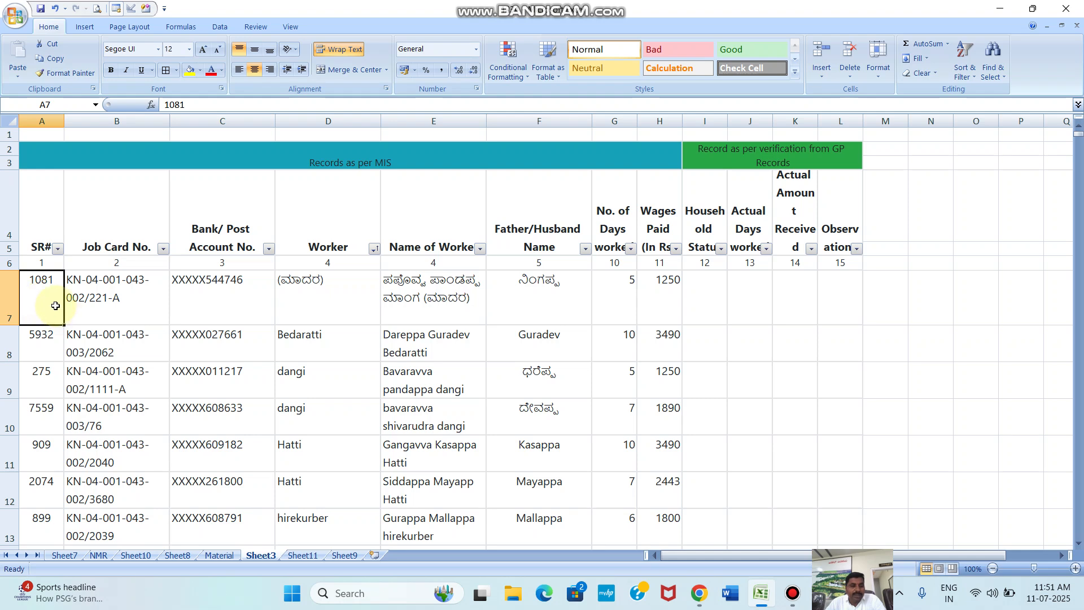
pyautogui.moveTo(43, 294); pyautogui.dragTo(678, 281)
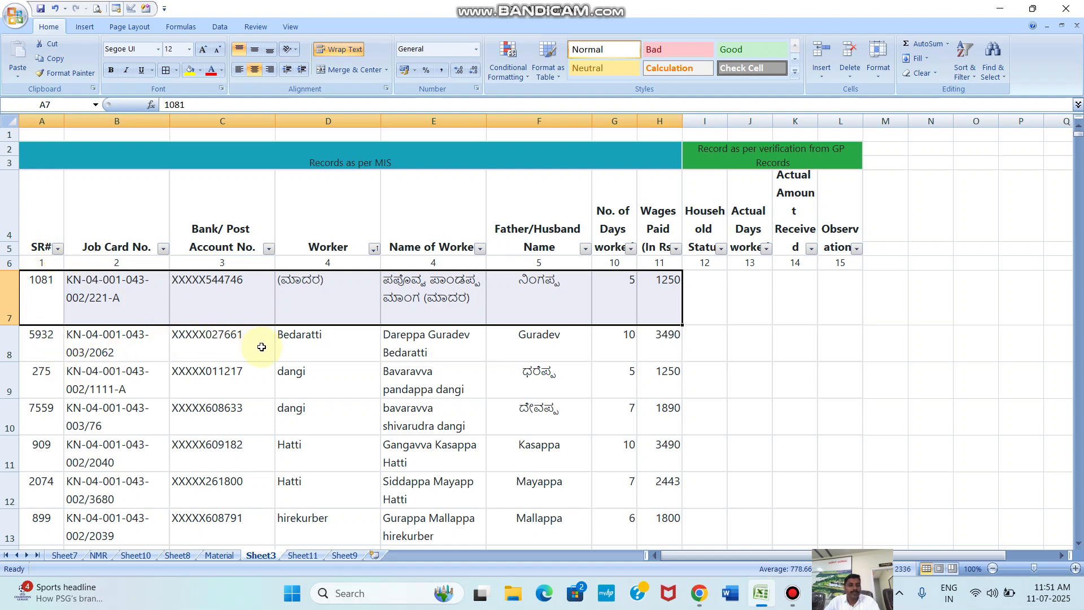
pyautogui.scroll(-20, 418, 359)
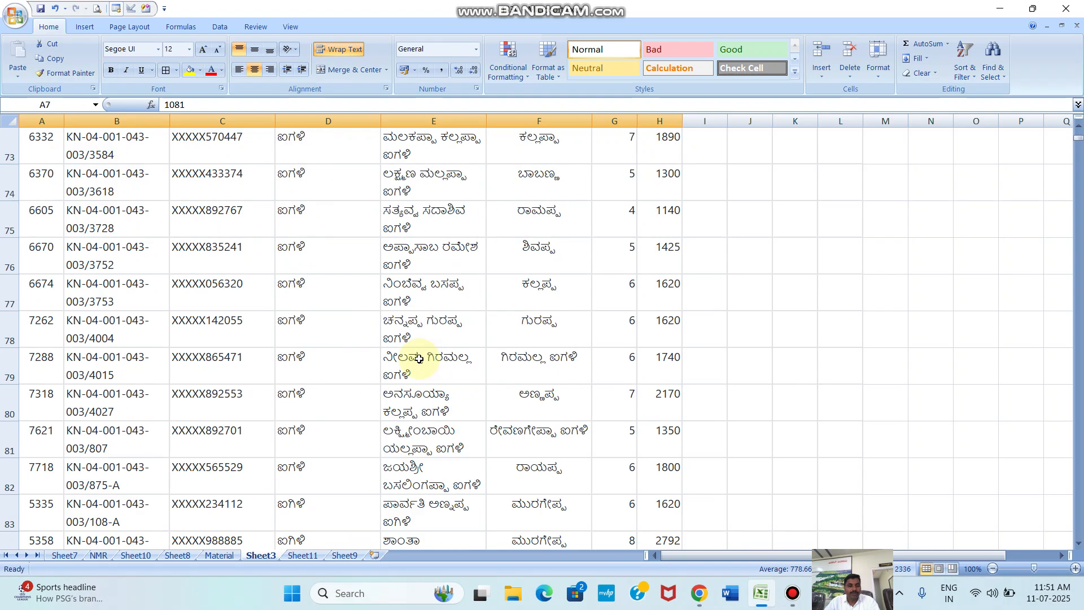
pyautogui.scroll(-12, 421, 359)
pyautogui.scroll(20, 421, 359)
pyautogui.scroll(5, 422, 359)
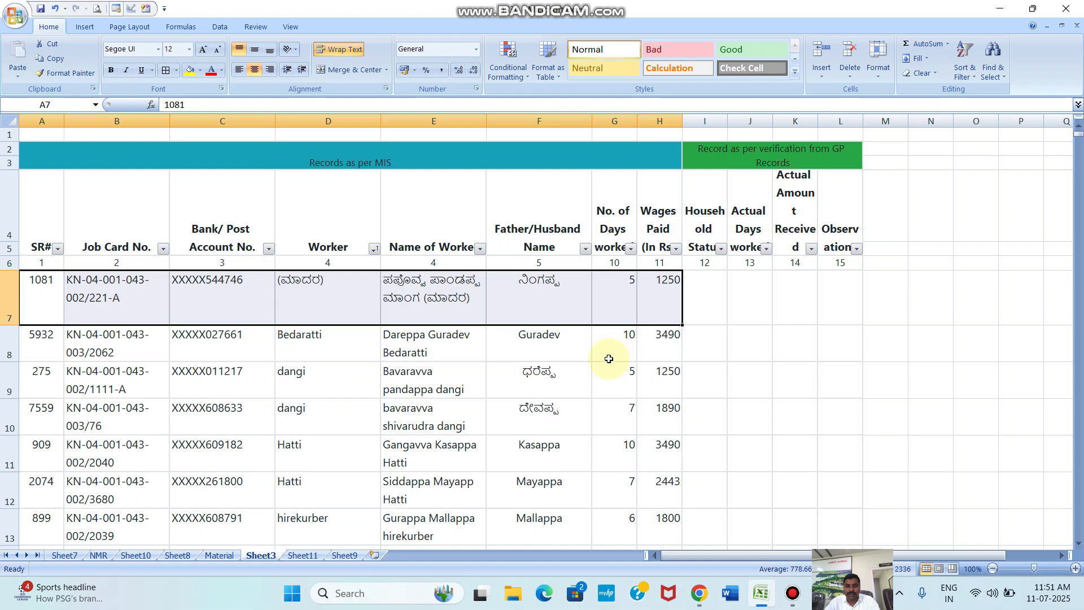
pyautogui.moveTo(794, 592)
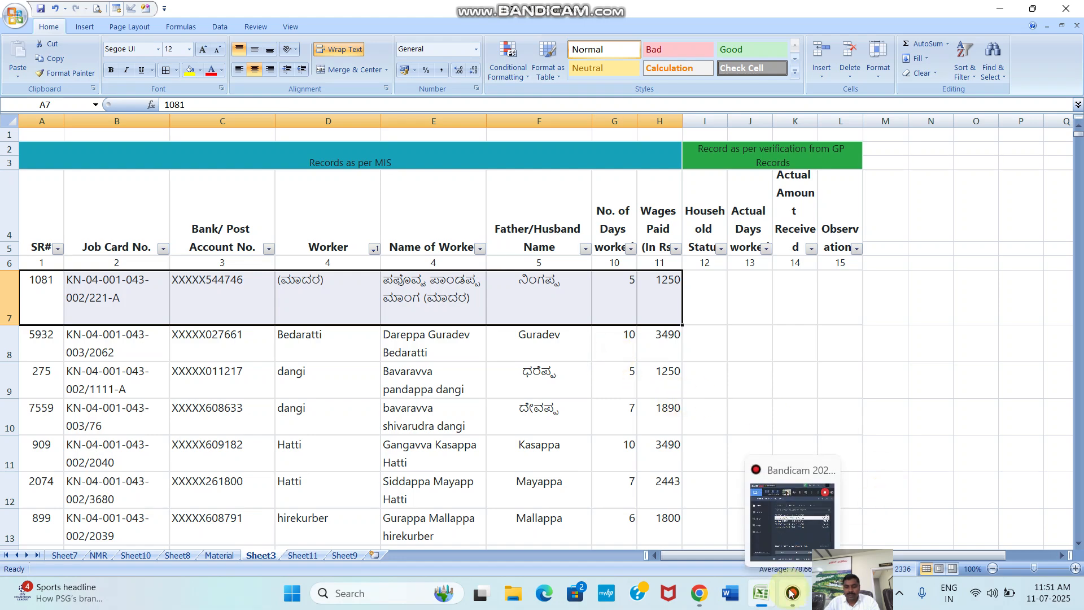
pyautogui.click(797, 557)
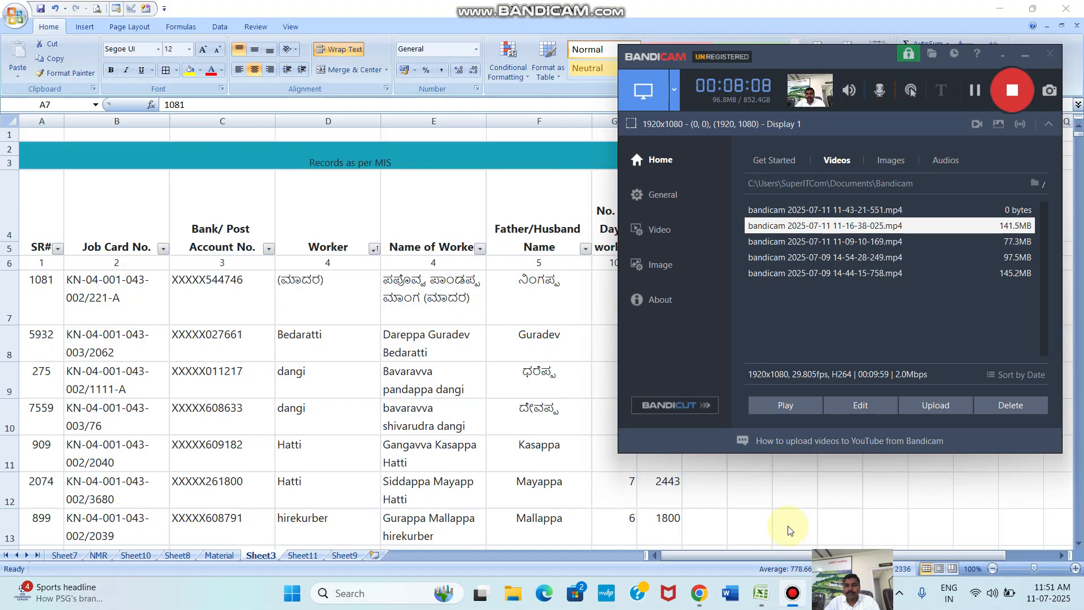
pyautogui.click(863, 98)
pyautogui.click(865, 98)
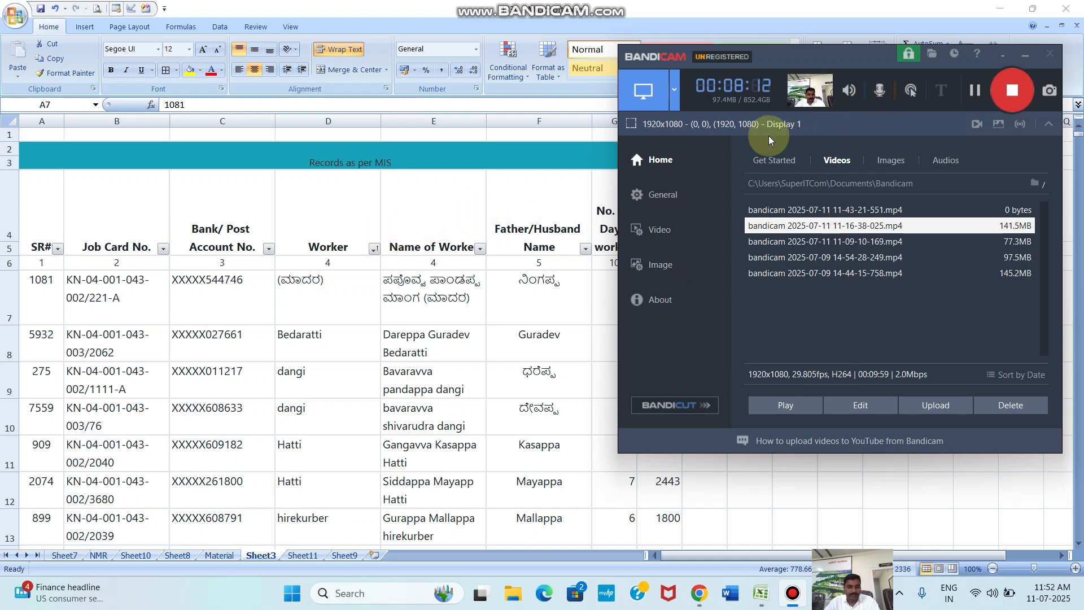